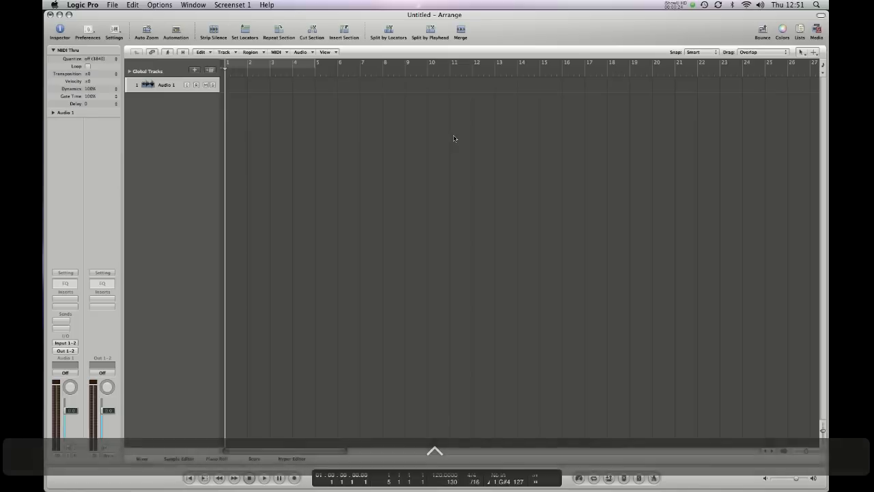
Enlarge the Audio 1 track and show its volume automation lane.
{"action": "key", "text": "ctrl+Down"}
{"action": "key", "text": "ctrl+Down"}
{"action": "key", "text": "ctrl+Down"}
{"action": "key", "text": "ctrl+Down"}
{"action": "key", "text": "ctrl+Down"}
{"action": "key", "text": "ctrl+Down"}
{"action": "key", "text": "ctrl+Down"}
{"action": "key", "text": "ctrl+Down"}
{"action": "key", "text": "ctrl+Down"}
{"action": "key", "text": "ctrl+Down"}
{"action": "key", "text": "ctrl+Down"}
{"action": "key", "text": "ctrl+Down"}
{"action": "key", "text": "ctrl+Down"}
{"action": "key", "text": "ctrl+Down"}
{"action": "key", "text": "ctrl+Down"}
{"action": "key", "text": "ctrl+Down"}
{"action": "key", "text": "ctrl+Down"}
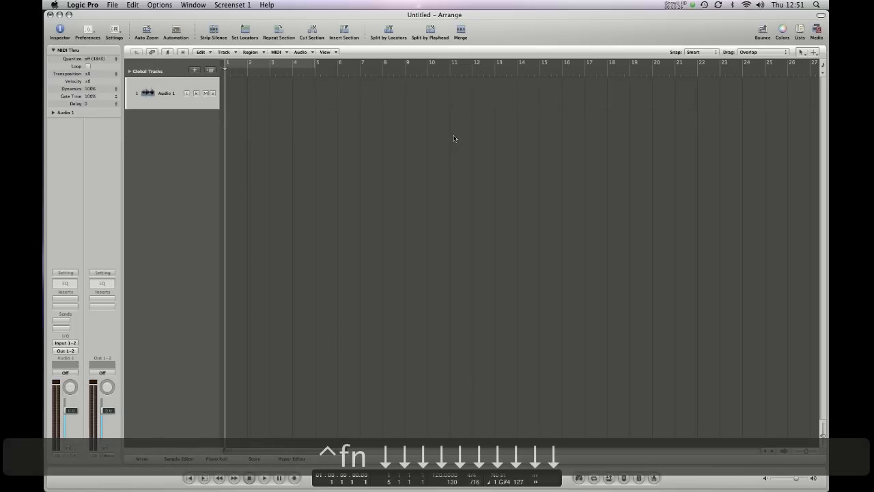
{"action": "key", "text": "ctrl+Down"}
{"action": "key", "text": "ctrl+Down"}
{"action": "key", "text": "ctrl+Down"}
{"action": "key", "text": "ctrl+Down"}
{"action": "key", "text": "ctrl+Down"}
{"action": "key", "text": "ctrl+Down"}
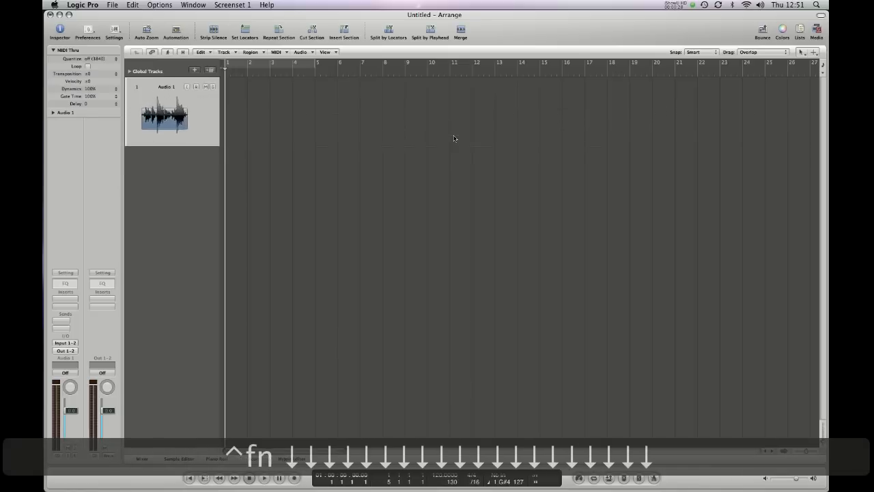
{"action": "key", "text": "ctrl+Right"}
{"action": "key", "text": "ctrl+Right"}
{"action": "key", "text": "ctrl+Right"}
{"action": "key", "text": "ctrl+Right"}
{"action": "key", "text": "ctrl+Right"}
{"action": "key", "text": "ctrl+Right"}
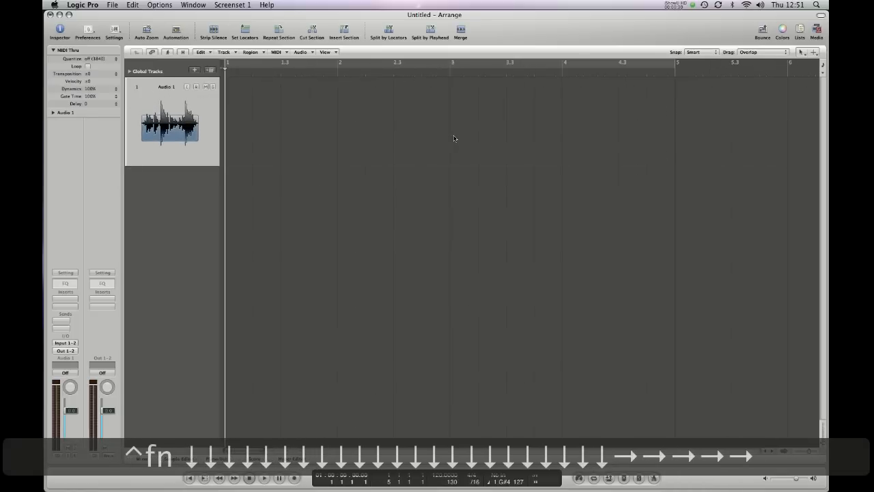
{"action": "key", "text": "ctrl+Left"}
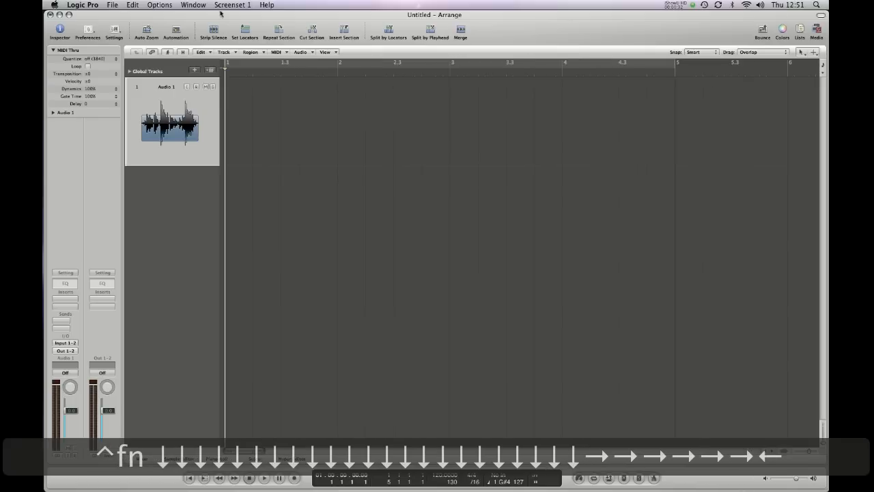
{"action": "left_click", "coordinate": [176, 34]}
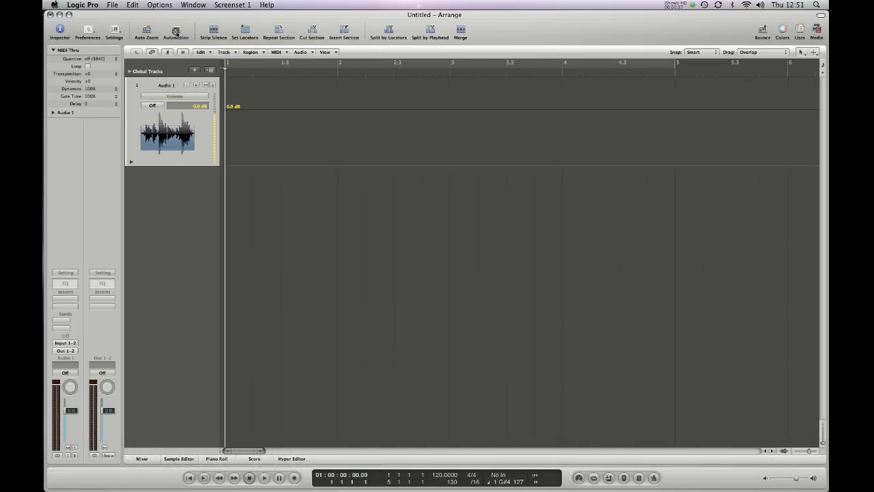
Look through the main parameters available for automation on the Audio 1 track, keeping Volume selected.
{"action": "left_click", "coordinate": [175, 98]}
{"action": "mouse_move", "coordinate": [191, 75]}
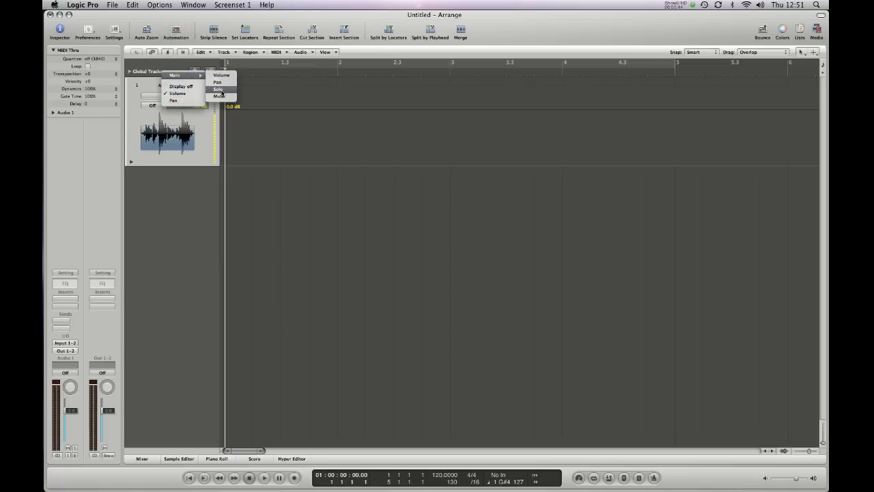
{"action": "left_click", "coordinate": [168, 237]}
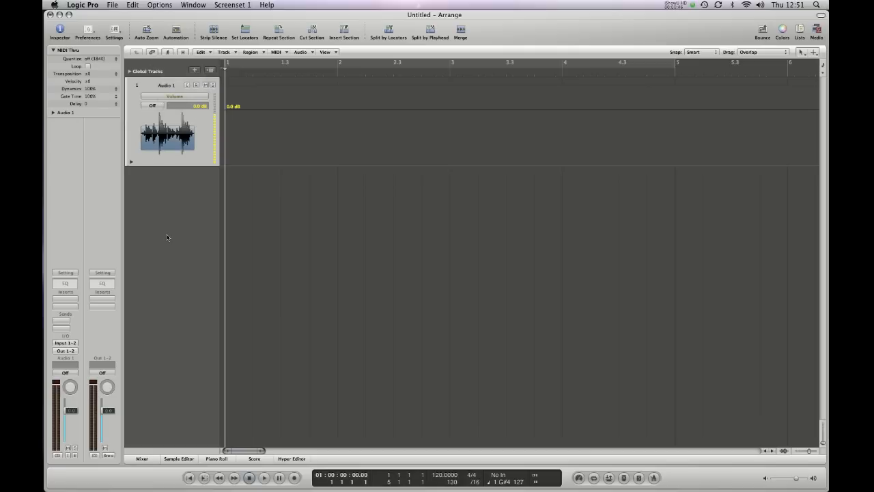
Insert a Tremolo effect on the Audio 1 channel strip and place its window in the empty area below the track.
{"action": "left_click", "coordinate": [60, 301]}
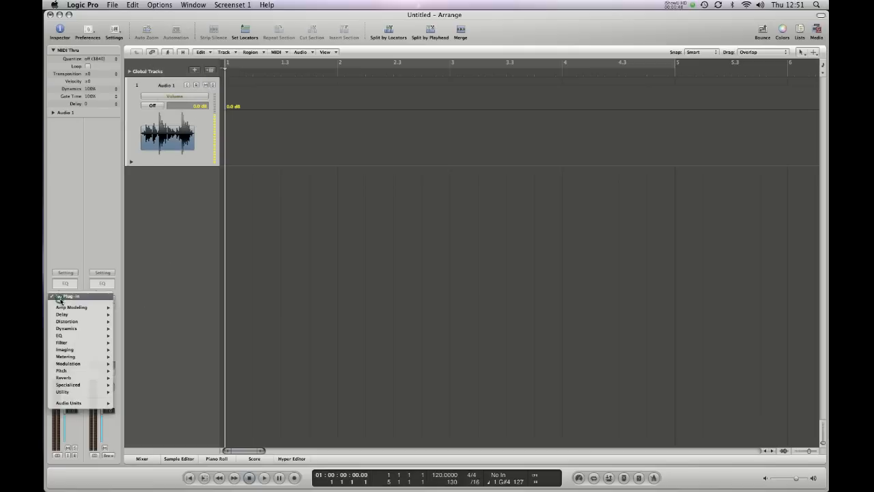
{"action": "mouse_move", "coordinate": [82, 378]}
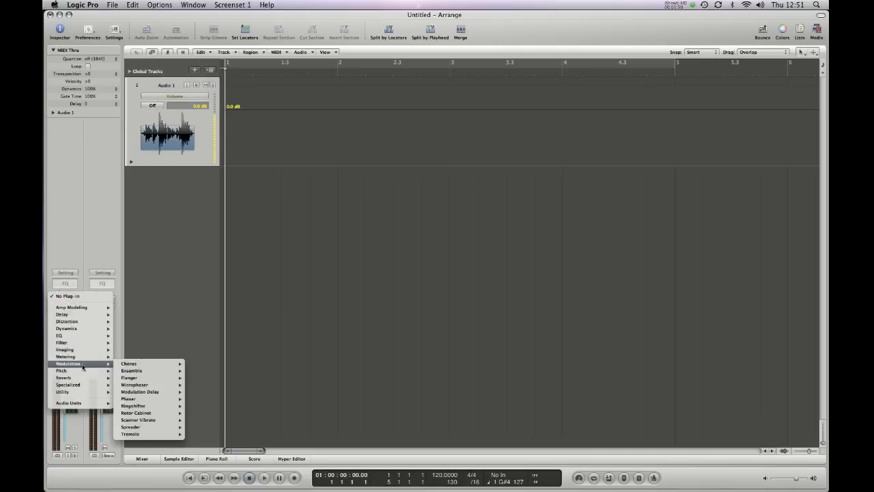
{"action": "mouse_move", "coordinate": [151, 434]}
{"action": "left_click", "coordinate": [199, 435]}
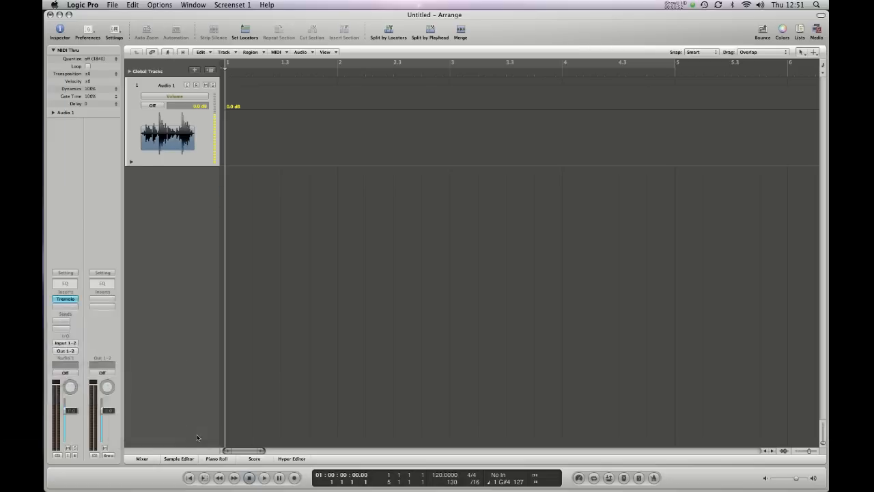
{"action": "left_click_drag", "start_coordinate": [140, 41], "coordinate": [538, 243]}
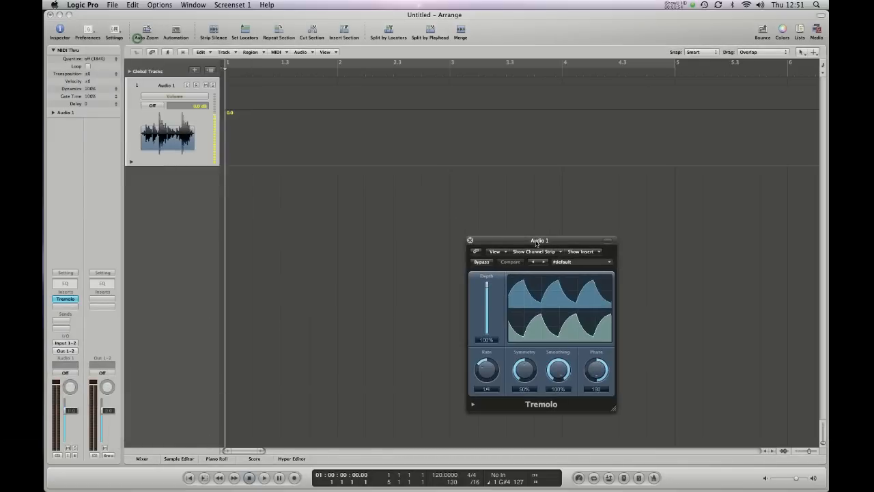
Look through the Tremolo parameters available for automation on the Audio 1 track, keeping Volume selected.
{"action": "left_click", "coordinate": [170, 97]}
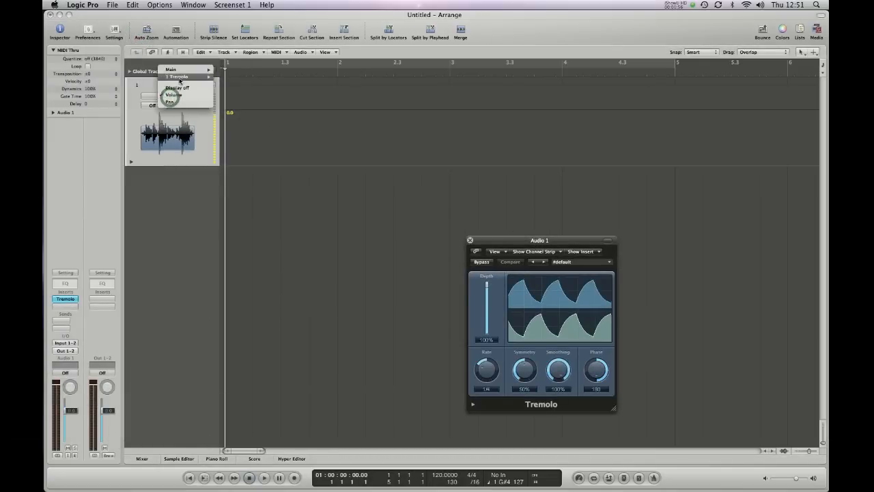
{"action": "mouse_move", "coordinate": [179, 77]}
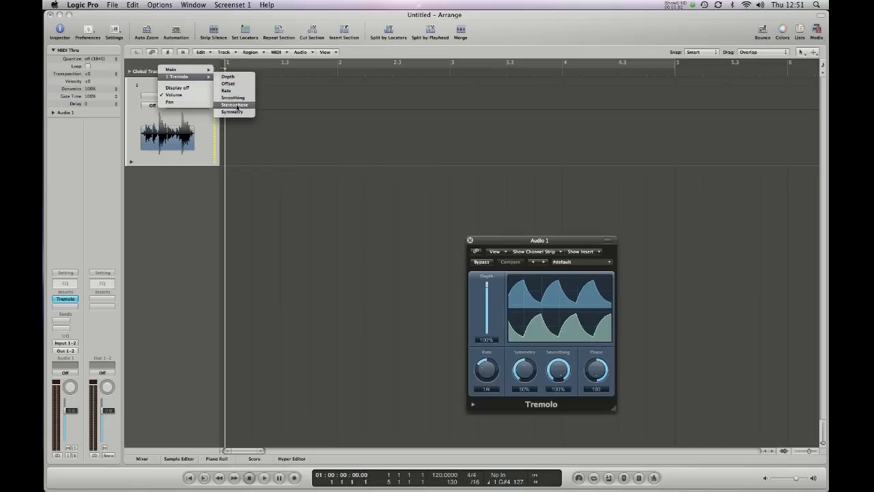
{"action": "left_click", "coordinate": [138, 94]}
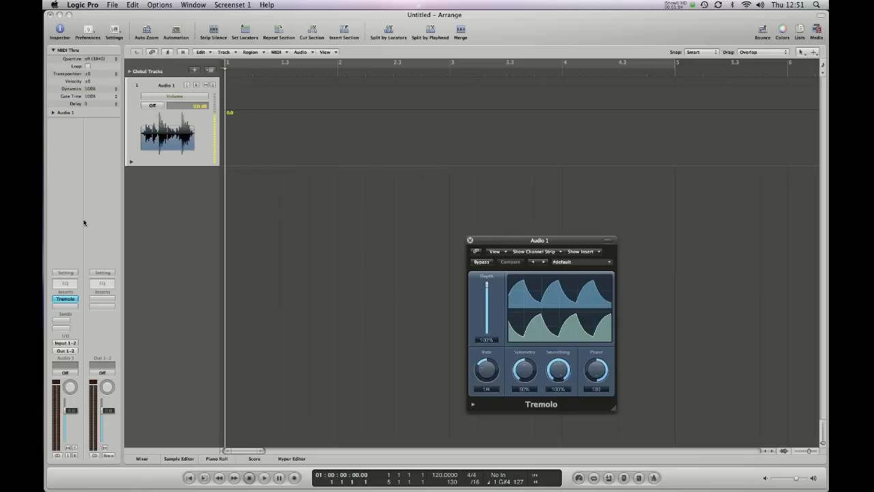
{"action": "left_click", "coordinate": [84, 222]}
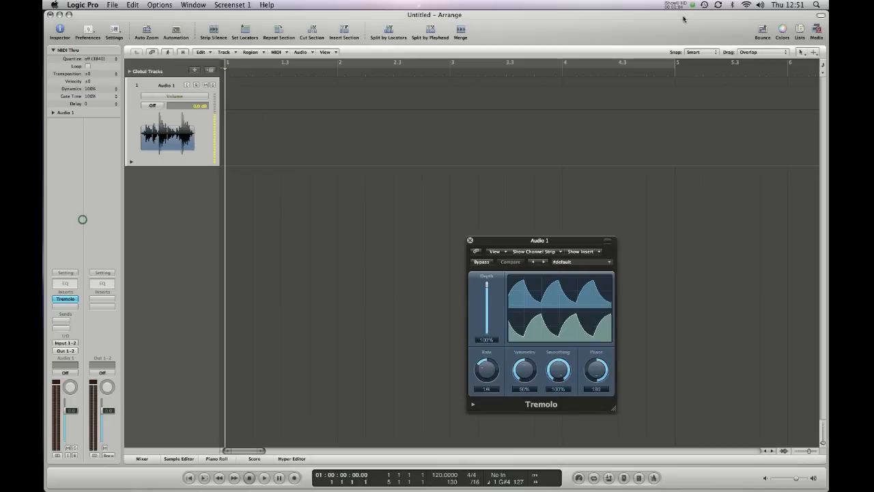
Add the Synths loop BT-Pad-B ZG to the Audio 1 track at bar 1 and hide the loop browser.
{"action": "left_click", "coordinate": [816, 29]}
{"action": "left_click", "coordinate": [722, 51]}
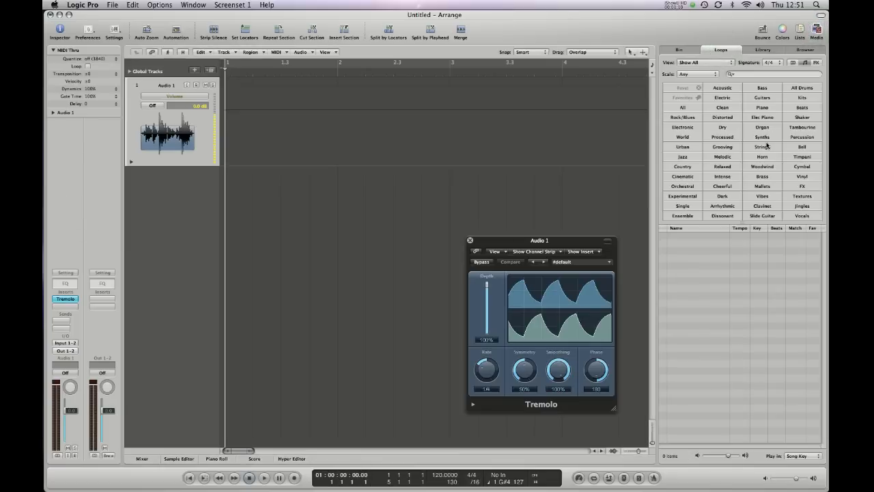
{"action": "left_click", "coordinate": [762, 137]}
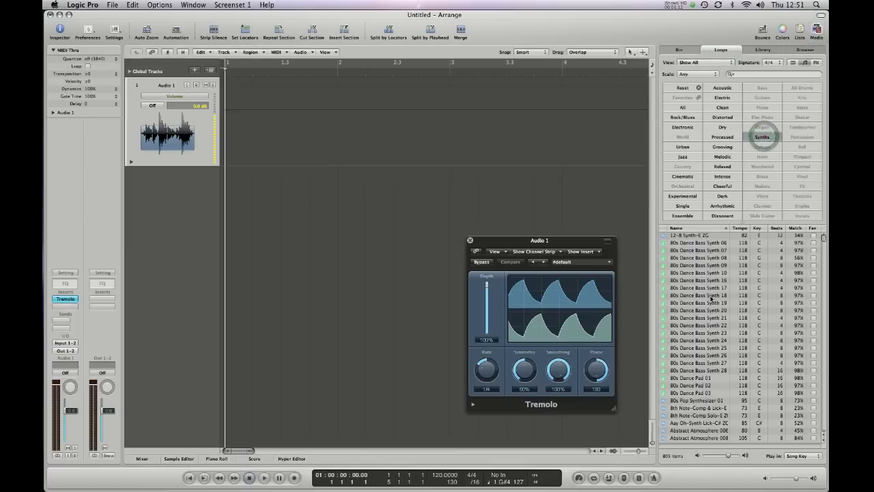
{"action": "scroll", "coordinate": [710, 299], "scroll_direction": "down", "scroll_amount": 9}
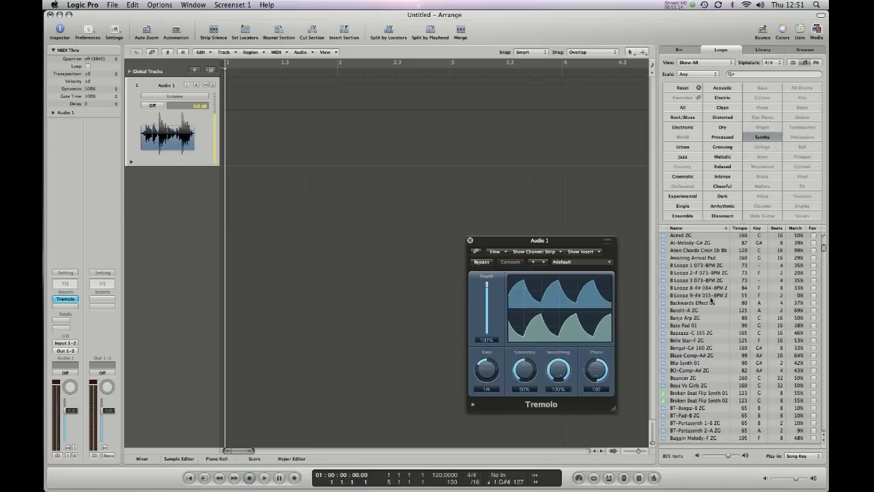
{"action": "scroll", "coordinate": [710, 299], "scroll_direction": "down", "scroll_amount": 4}
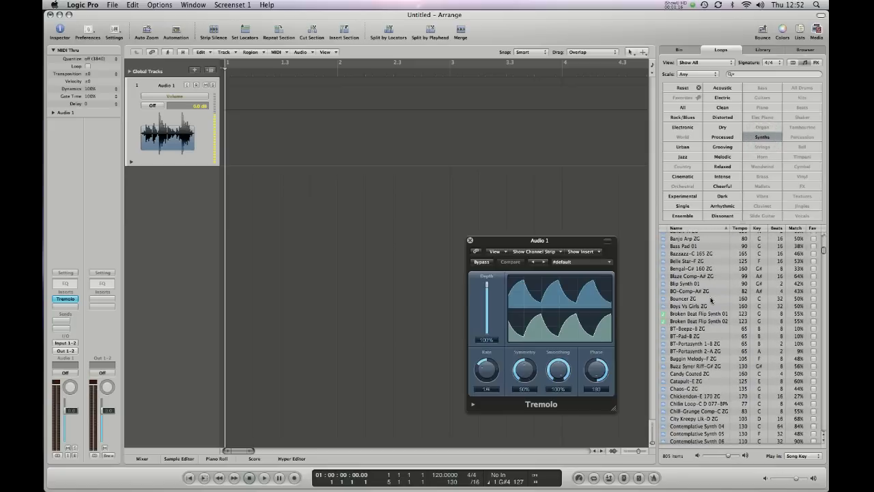
{"action": "left_click", "coordinate": [678, 336]}
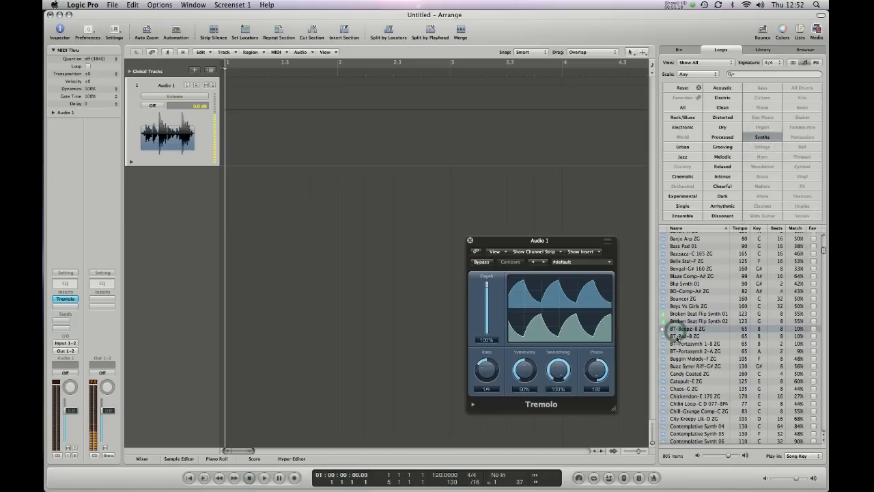
{"action": "left_click_drag", "start_coordinate": [682, 338], "coordinate": [234, 140]}
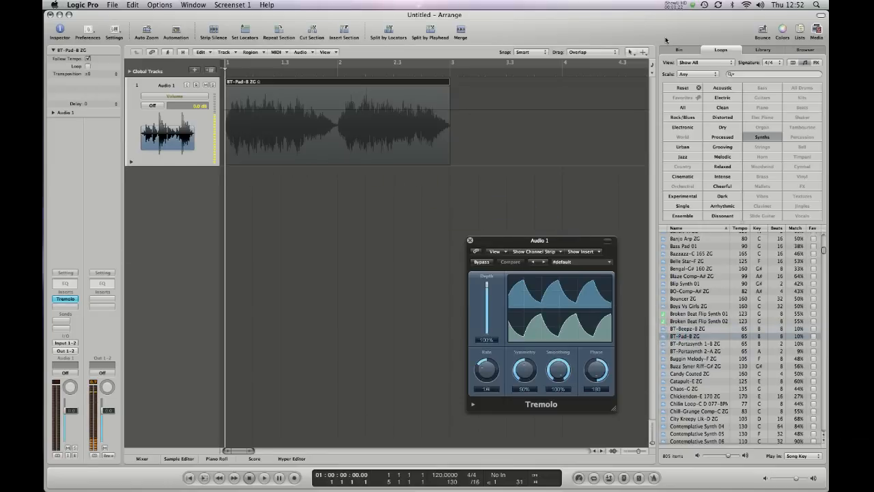
{"action": "left_click", "coordinate": [821, 31]}
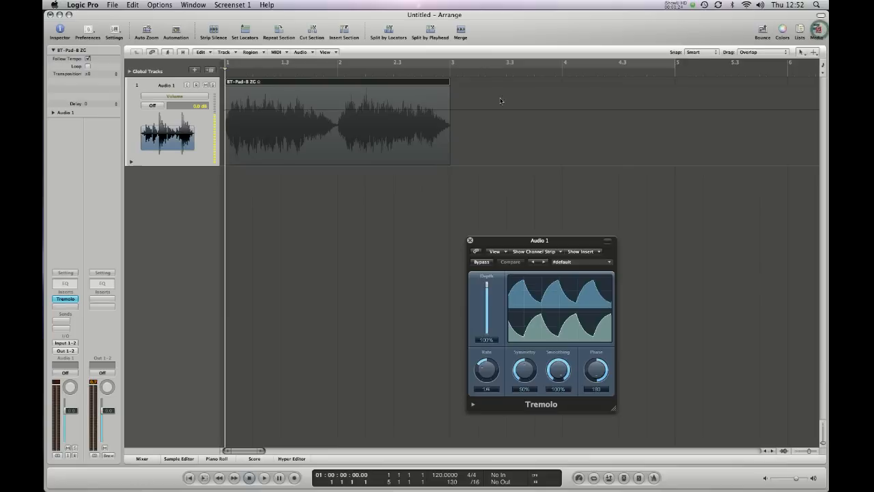
Copy the BT-Pad-B ZG region to bar 3 and turn on the cycle from bar 1 to bar 5.
{"action": "left_click_drag", "start_coordinate": [373, 86], "coordinate": [596, 86]}
{"action": "left_click", "coordinate": [575, 67]}
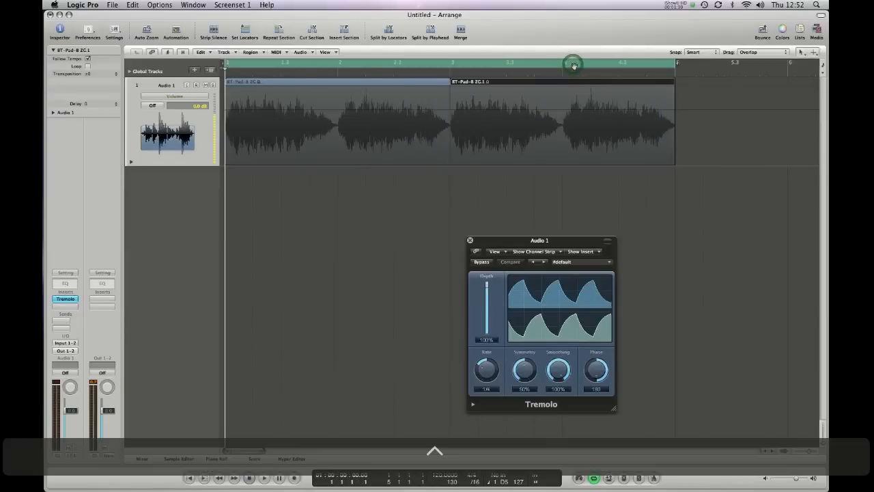
{"action": "key", "text": "ctrl+Up"}
{"action": "key", "text": "ctrl+Left"}
{"action": "key", "text": "ctrl+Left"}
{"action": "key", "text": "ctrl+Left"}
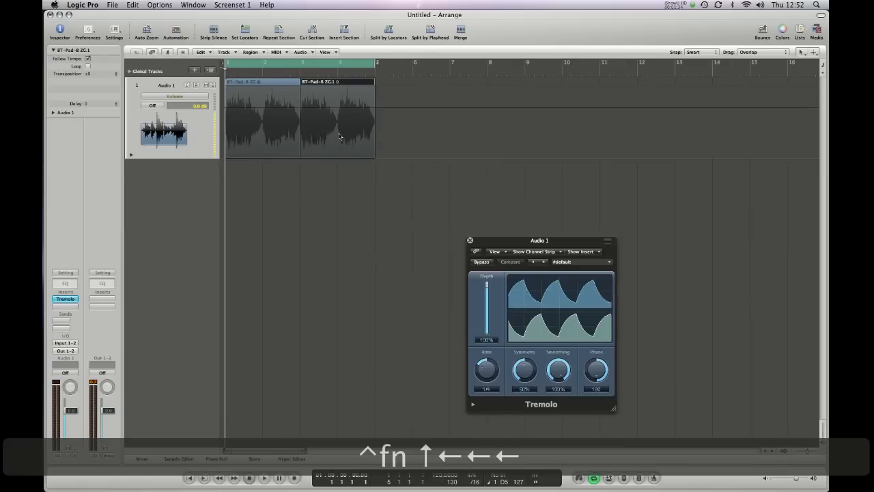
{"action": "key", "text": "ctrl+Down"}
{"action": "key", "text": "ctrl+Down"}
{"action": "key", "text": "ctrl+Down"}
{"action": "key", "text": "ctrl+Right"}
{"action": "key", "text": "ctrl+Right"}
{"action": "key", "text": "ctrl+Right"}
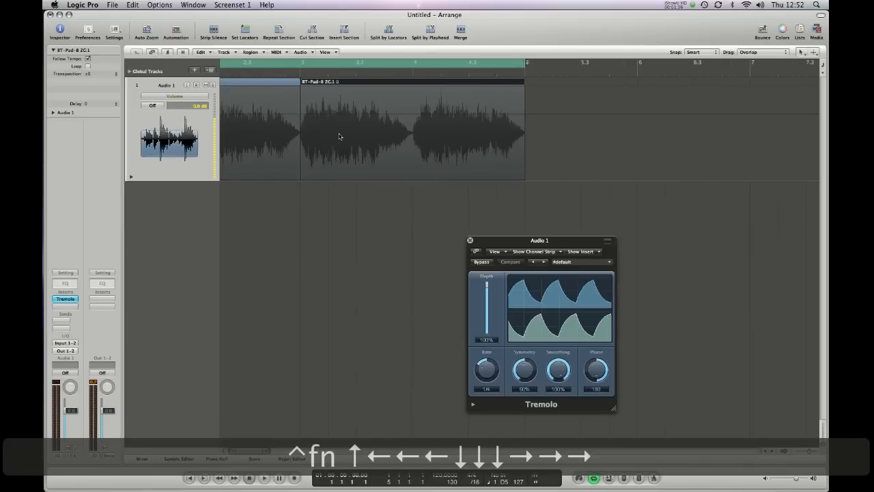
{"action": "scroll", "coordinate": [322, 193], "scroll_direction": "left", "scroll_amount": 5}
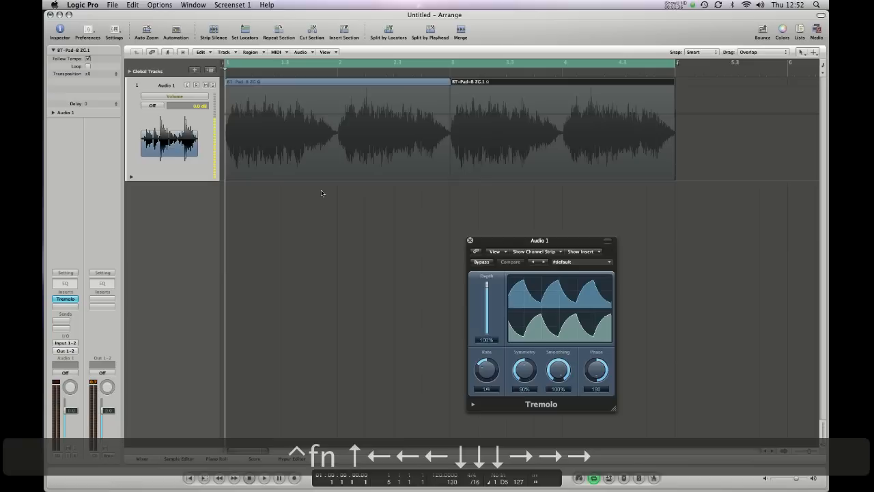
Draw volume automation on Audio 1 falling from 0.0 dB at bar 1 to silence at bar 2 and rising to 0.0 dB at bar 3.
{"action": "left_click", "coordinate": [225, 114]}
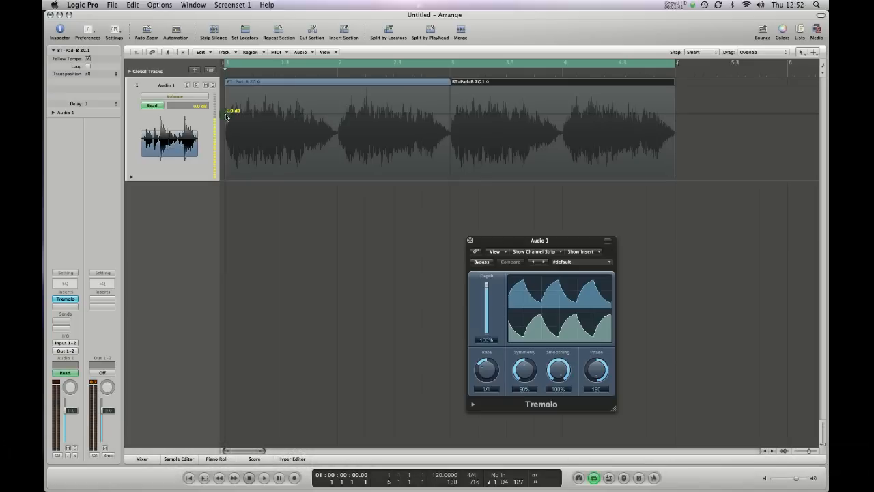
{"action": "left_click", "coordinate": [340, 119]}
{"action": "left_click_drag", "start_coordinate": [341, 117], "coordinate": [339, 184]}
{"action": "left_click", "coordinate": [431, 131]}
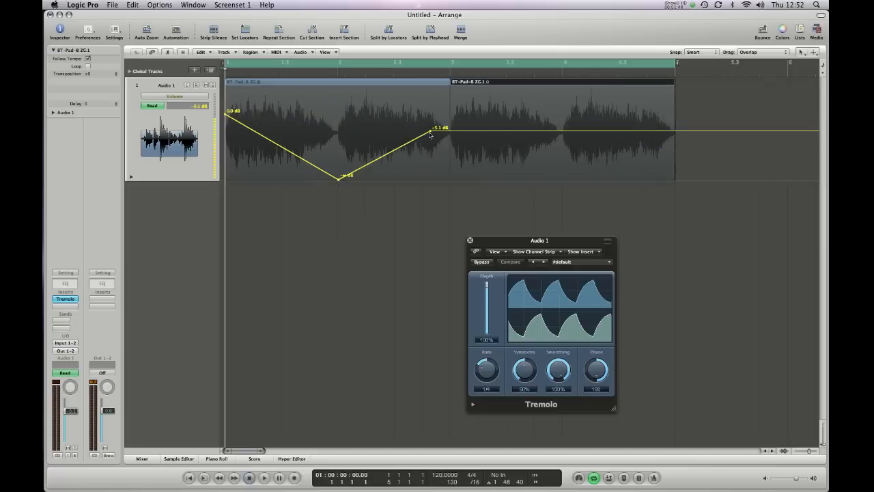
{"action": "left_click_drag", "start_coordinate": [432, 131], "coordinate": [451, 110]}
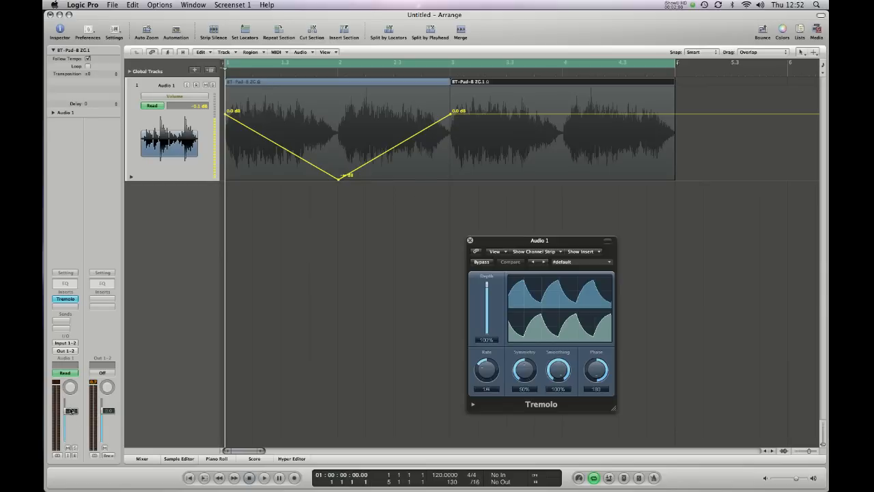
Play the drawn volume automation from the start of the project and stop just past bar 3.
{"action": "key", "text": "KP_0"}
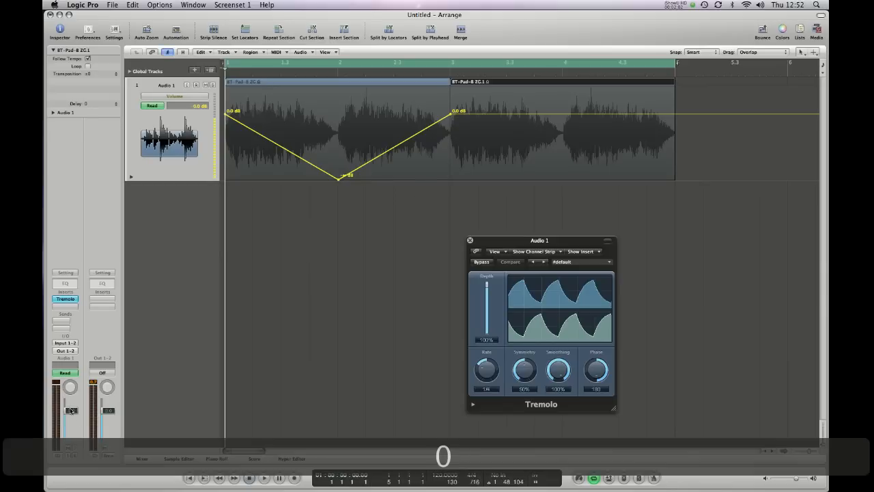
{"action": "key", "text": "KP_Enter"}
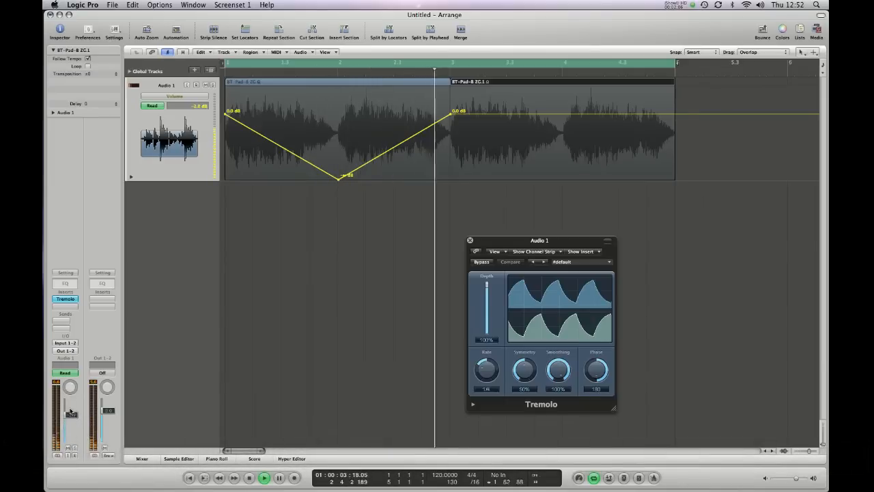
{"action": "key", "text": "space"}
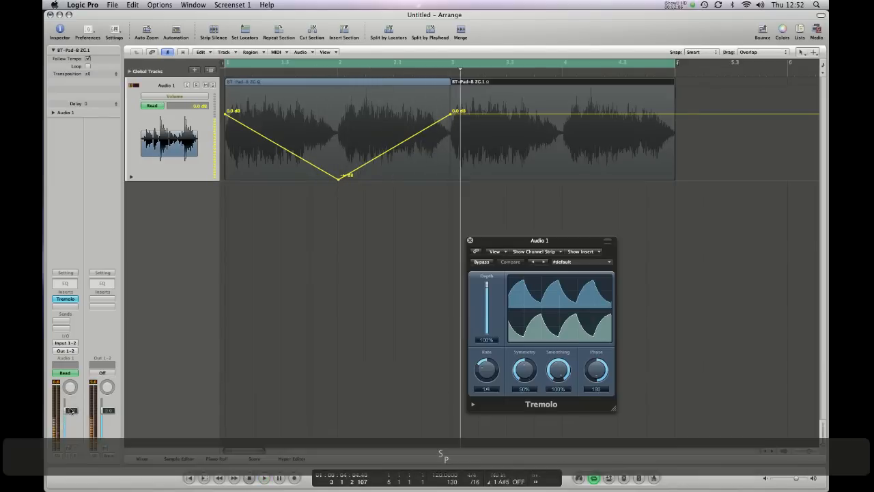
Delete the volume automation nodes at bars 2 and 3, and deselect the regions.
{"action": "left_click", "coordinate": [338, 179]}
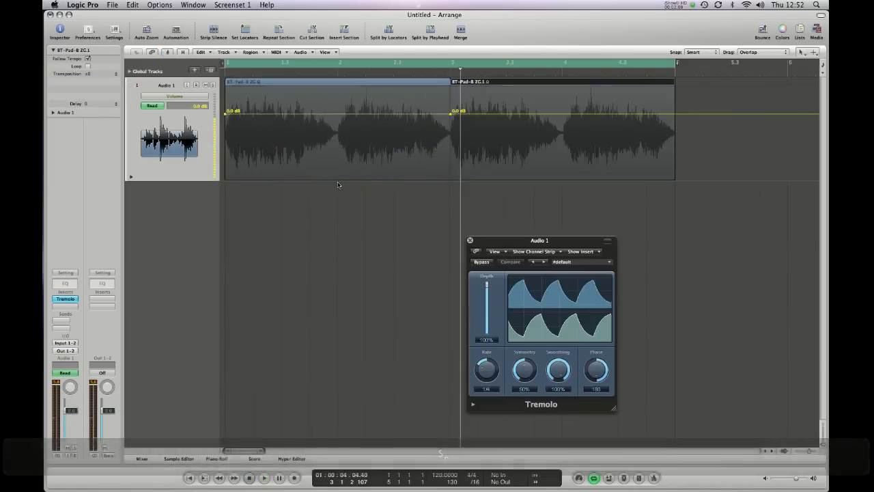
{"action": "left_click", "coordinate": [451, 111]}
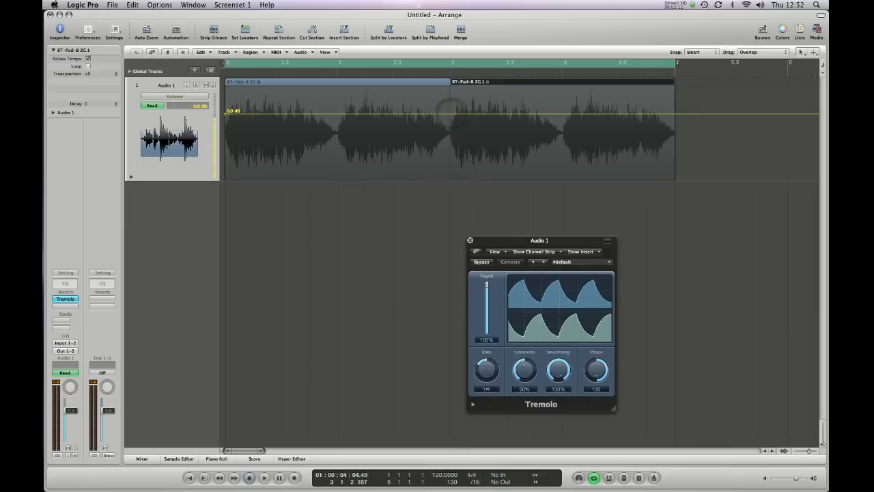
{"action": "left_click", "coordinate": [262, 255]}
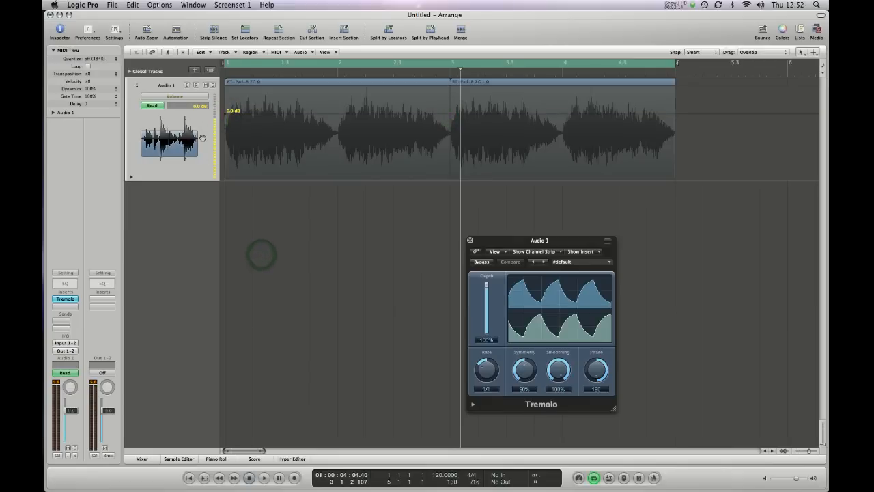
Show the Tremolo Rate automation on Audio 1 and draw a change from 1/4 to 1/16 at bar 2.
{"action": "left_click", "coordinate": [171, 99]}
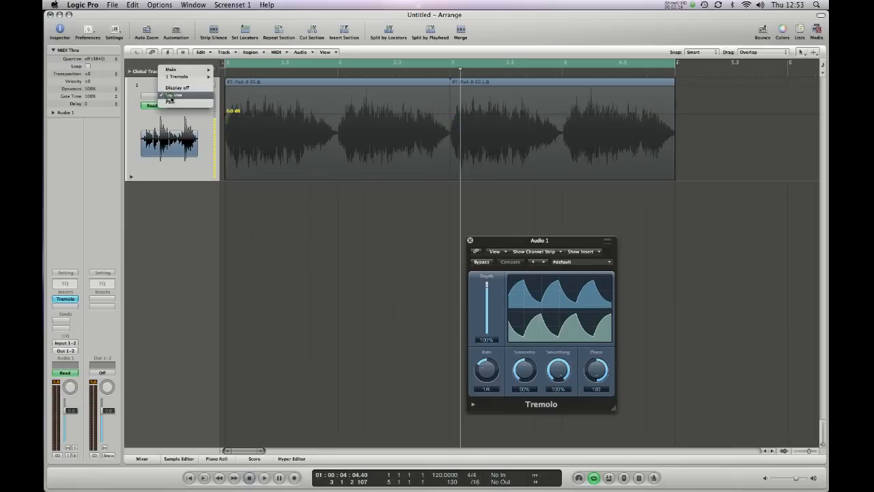
{"action": "mouse_move", "coordinate": [179, 76]}
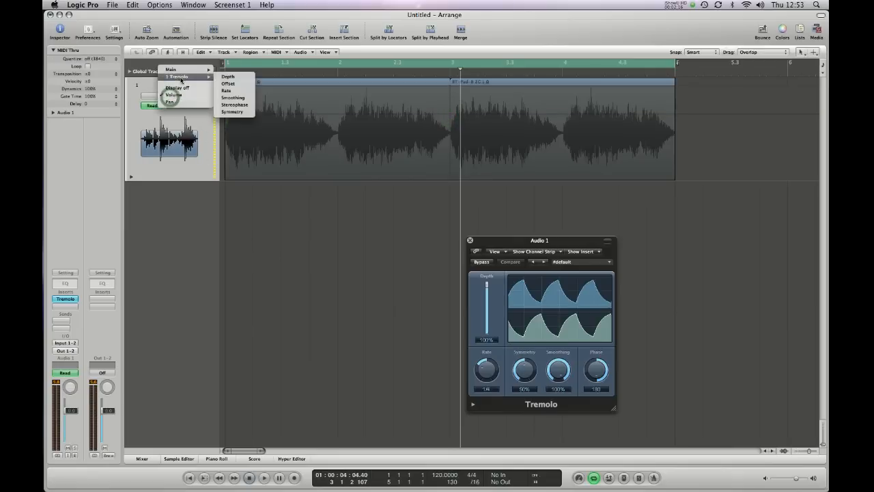
{"action": "left_click", "coordinate": [242, 94]}
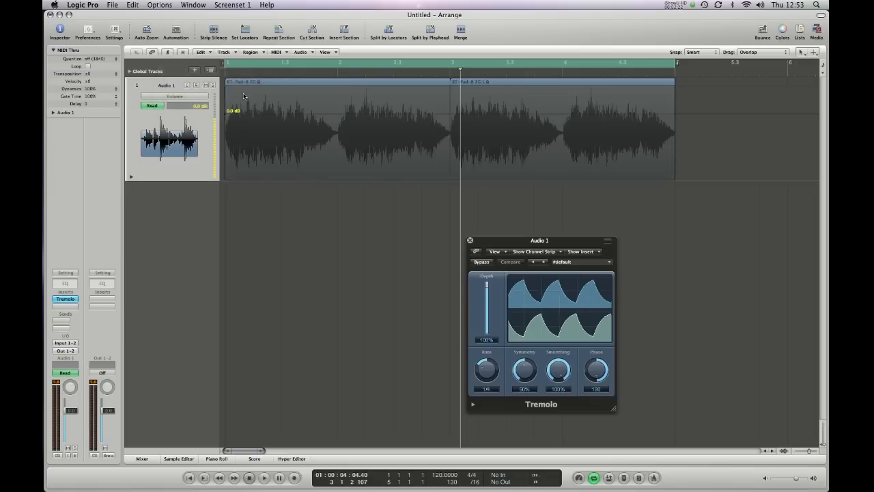
{"action": "left_click", "coordinate": [338, 152]}
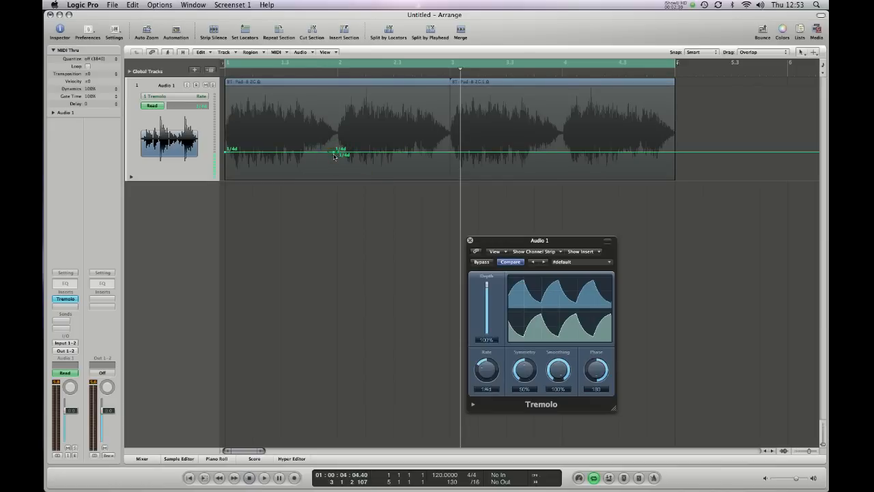
{"action": "left_click_drag", "start_coordinate": [338, 155], "coordinate": [297, 155]}
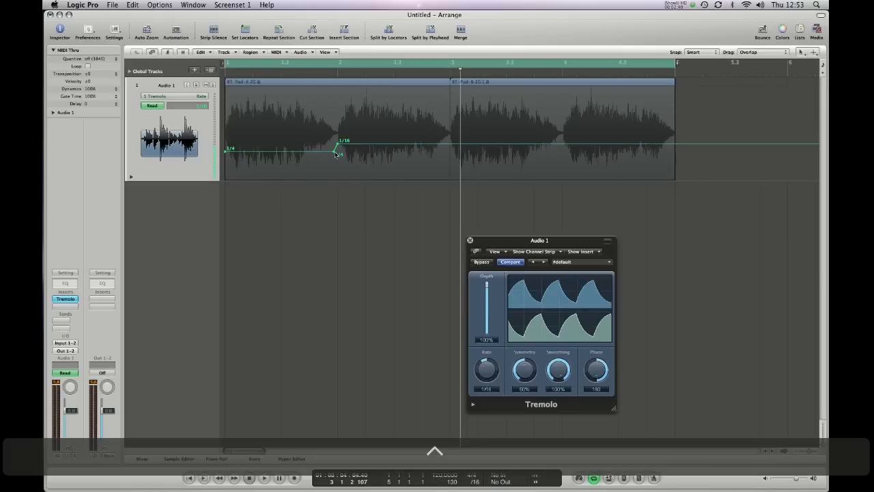
Move the 1/4 Rate node to 1 4 4 221, just before bar 2, so the jump to 1/16 is nearly vertical.
{"action": "key", "text": "ctrl+Right"}
{"action": "key", "text": "ctrl+Right"}
{"action": "key", "text": "ctrl+Right"}
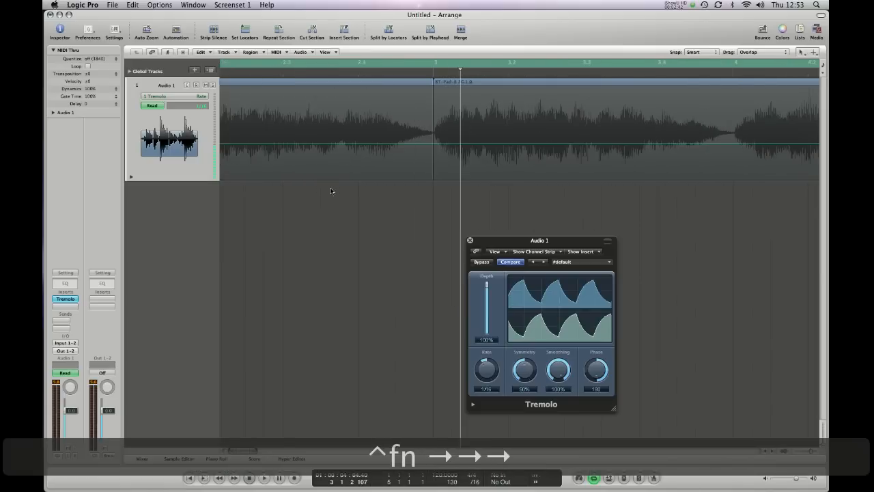
{"action": "scroll", "coordinate": [331, 190], "scroll_direction": "left", "scroll_amount": 6}
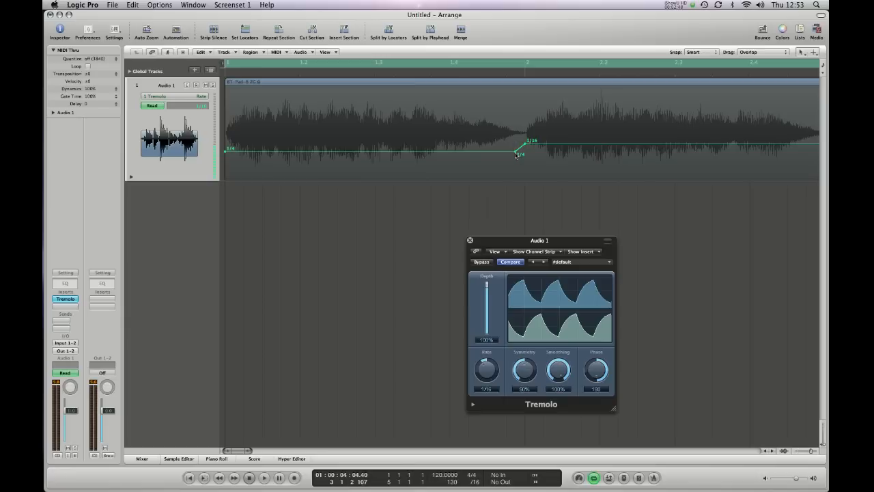
{"action": "left_click_drag", "start_coordinate": [516, 153], "coordinate": [526, 151]}
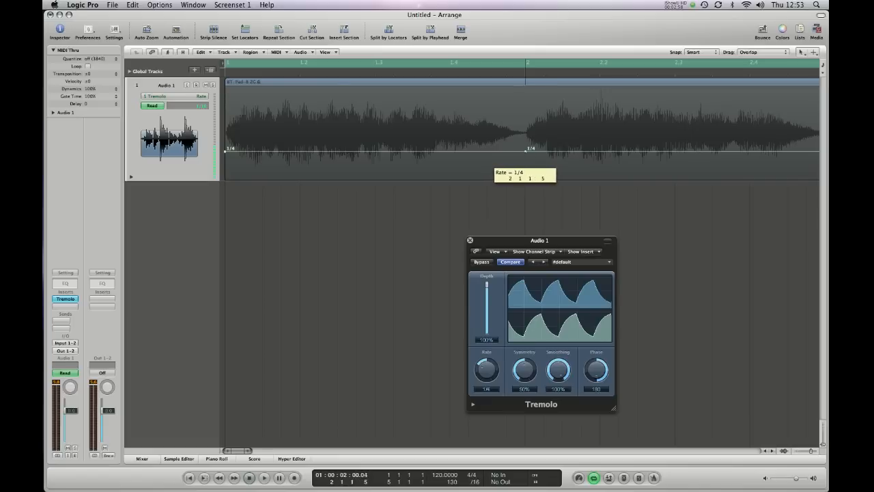
{"action": "left_click_drag", "start_coordinate": [526, 151], "coordinate": [524, 146]}
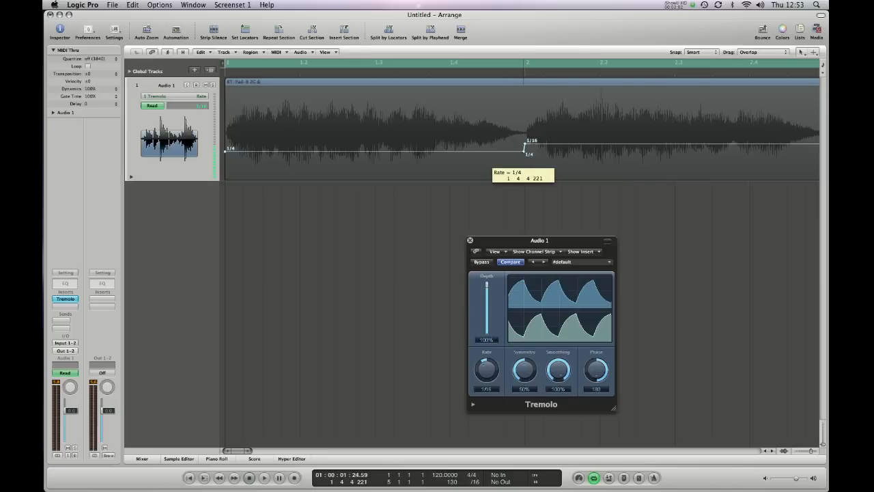
{"action": "left_click_drag", "start_coordinate": [524, 146], "coordinate": [524, 146]}
{"action": "key", "text": "ctrl+Home"}
{"action": "key", "text": "ctrl+Home"}
{"action": "key", "text": "ctrl+Home"}
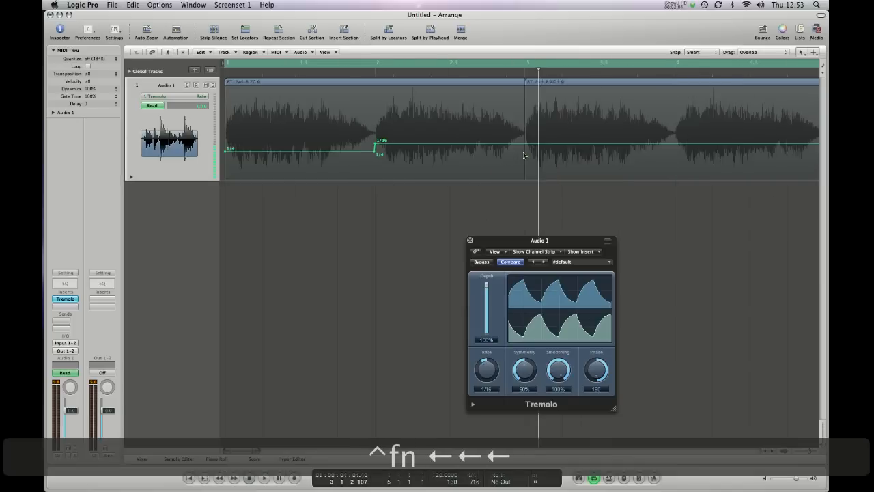
Play the Tremolo Rate automation from the start and stop just before bar 3.
{"action": "key", "text": "KP_0"}
{"action": "key", "text": "KP_Enter"}
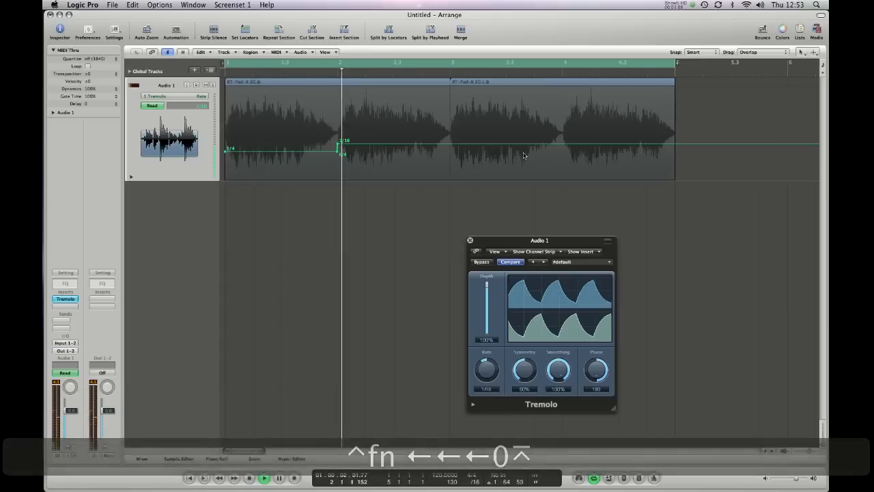
{"action": "key", "text": "KP_0"}
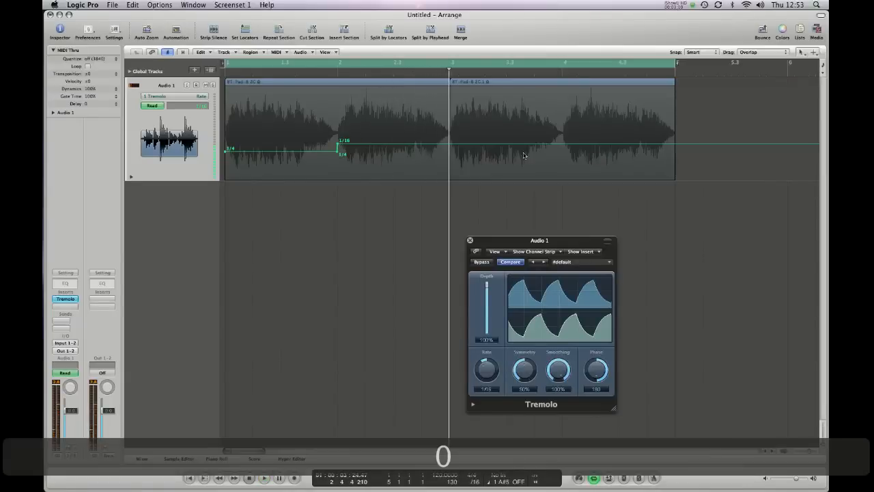
Step the Tremolo Rate automation up from 1/16 to 1/32 at bar 3 and play it back until just before bar 4.
{"action": "left_click", "coordinate": [450, 145]}
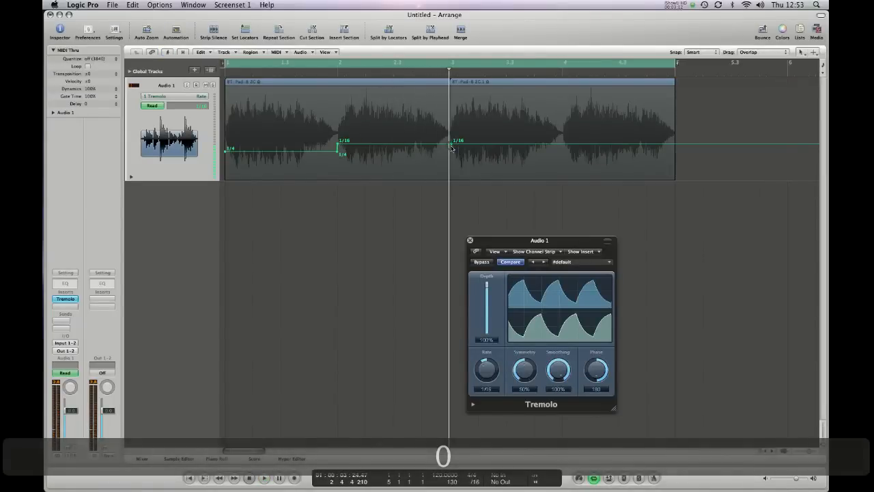
{"action": "left_click_drag", "start_coordinate": [451, 144], "coordinate": [449, 140]}
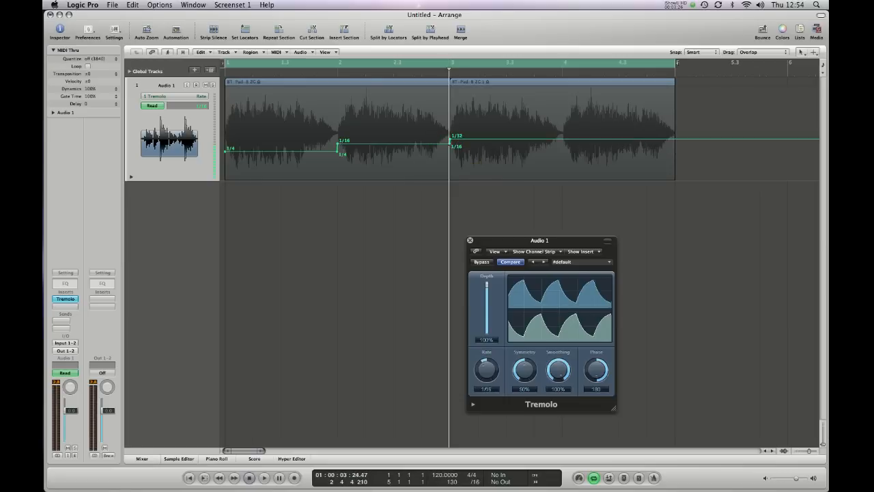
{"action": "key", "text": "KP_0"}
{"action": "key", "text": "KP_Enter"}
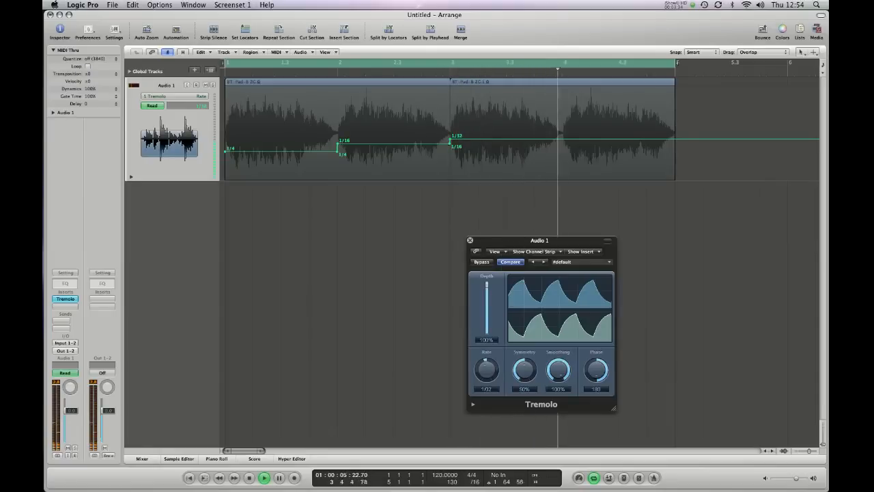
{"action": "key", "text": "KP_0"}
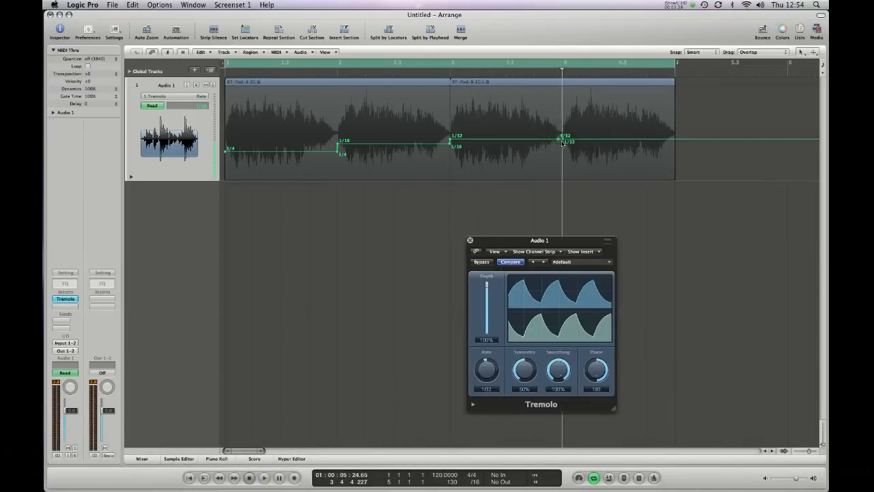
Drop the Tremolo Rate automation from 1/32 to 1/4 at bar 4 and play back the result.
{"action": "mouse_move", "coordinate": [562, 142]}
{"action": "left_mouse_down"}
{"action": "mouse_move", "coordinate": [563, 152]}
{"action": "mouse_move", "coordinate": [557, 144]}
{"action": "left_mouse_up"}
{"action": "left_click_drag", "start_coordinate": [560, 146], "coordinate": [563, 146]}
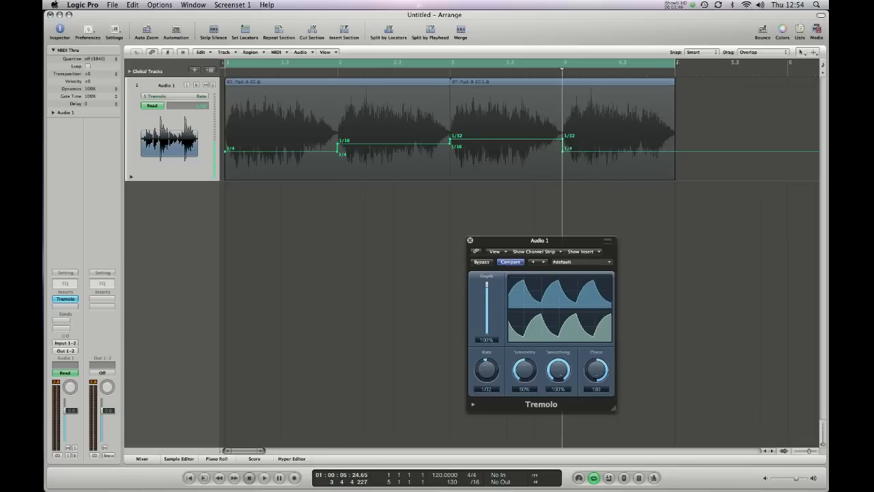
{"action": "key", "text": "0"}
{"action": "key", "text": "KP_Enter"}
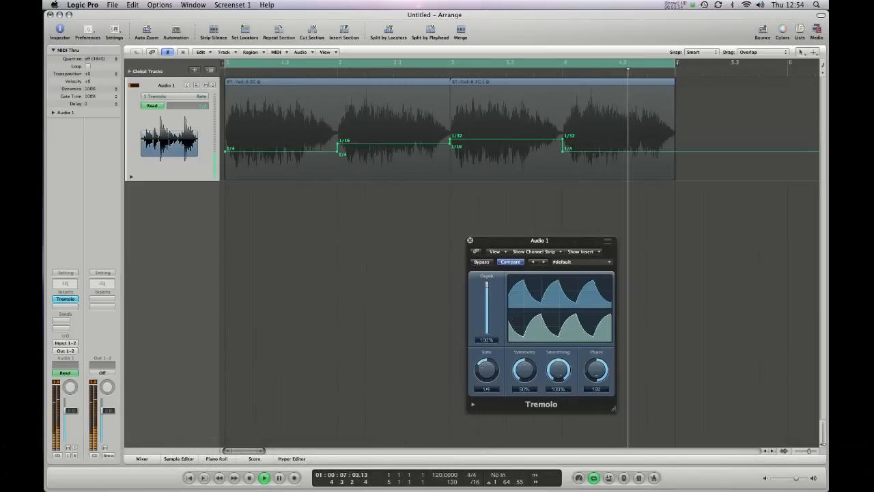
{"action": "key", "text": "0"}
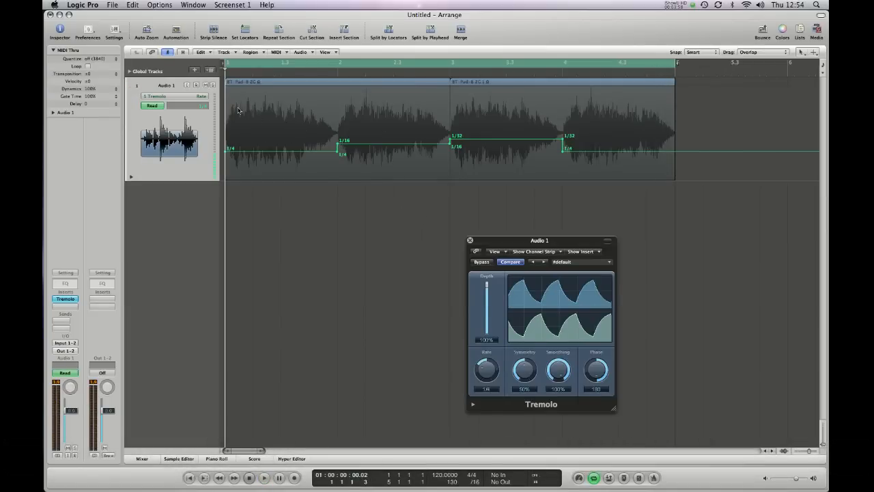
Show the Tremolo Symmetry automation on Audio 1 and draw a steep rise from about 50% to 100% at bar 2.
{"action": "left_click", "coordinate": [170, 98]}
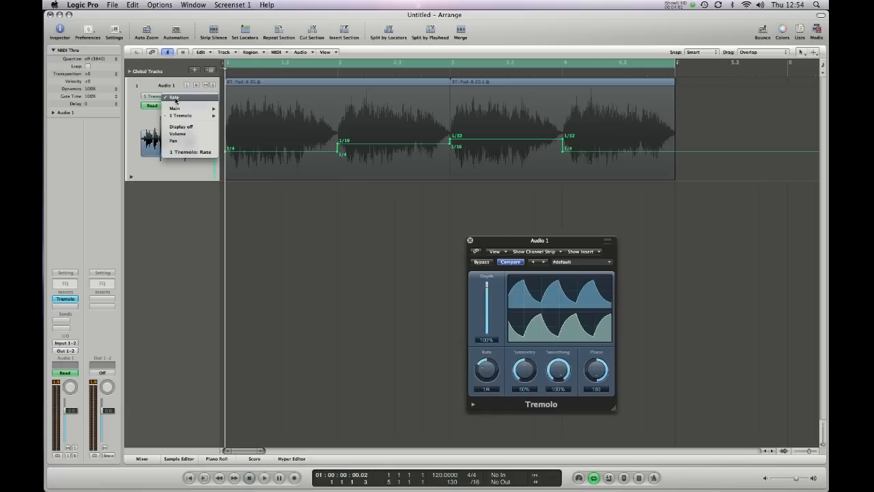
{"action": "mouse_move", "coordinate": [185, 108]}
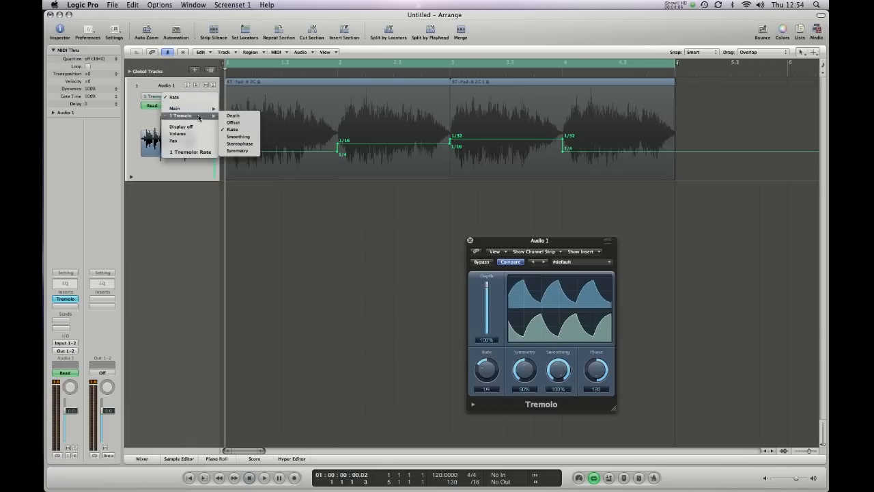
{"action": "left_click", "coordinate": [235, 150]}
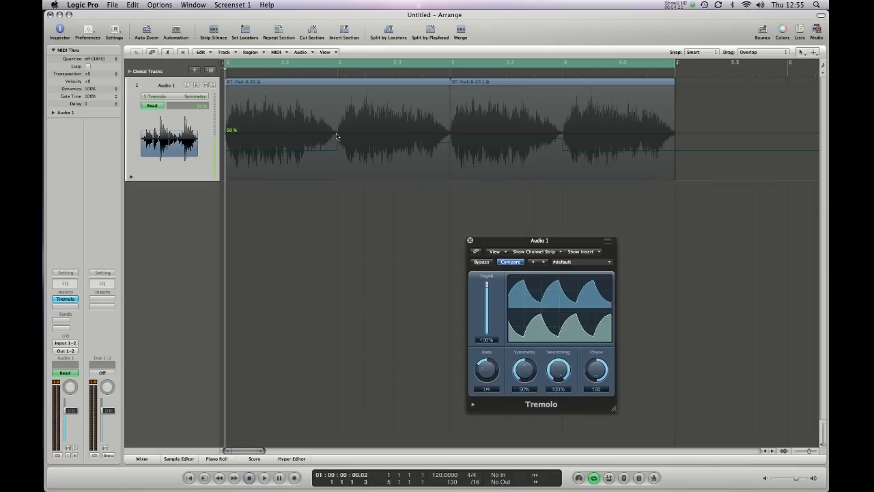
{"action": "left_click", "coordinate": [337, 133]}
{"action": "left_click", "coordinate": [331, 133]}
{"action": "left_click_drag", "start_coordinate": [337, 133], "coordinate": [337, 89]}
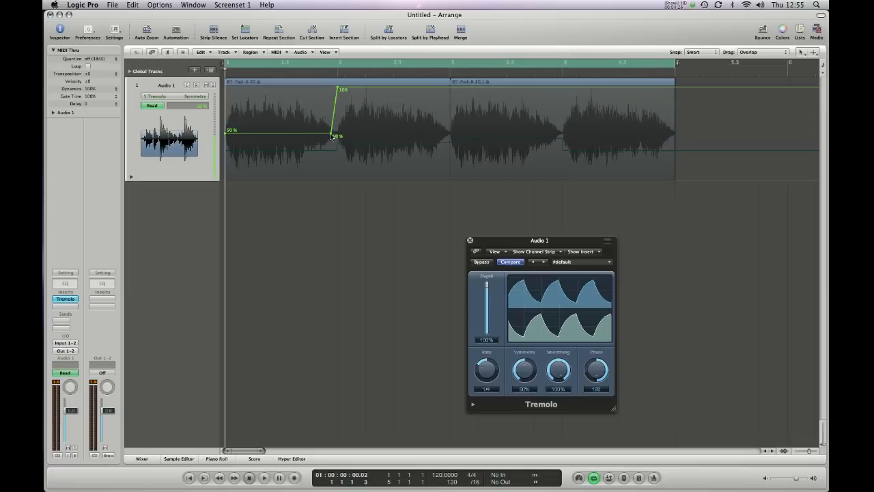
{"action": "left_click_drag", "start_coordinate": [333, 136], "coordinate": [336, 134]}
{"action": "left_click", "coordinate": [337, 89]}
Draw the Symmetry automation falling to about 80% at bar 3, 39% midway through bar 3 and 8% midway through bar 4.
{"action": "left_click", "coordinate": [447, 89]}
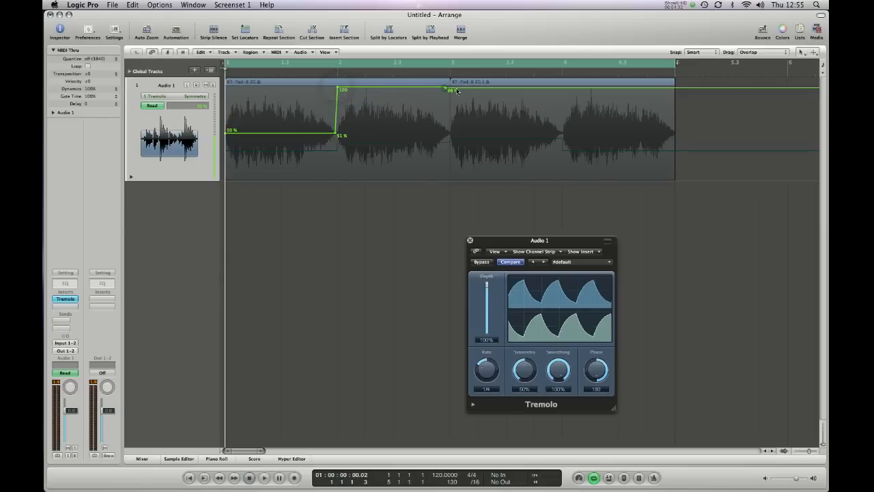
{"action": "left_click_drag", "start_coordinate": [448, 90], "coordinate": [507, 141]}
{"action": "left_click", "coordinate": [493, 105]}
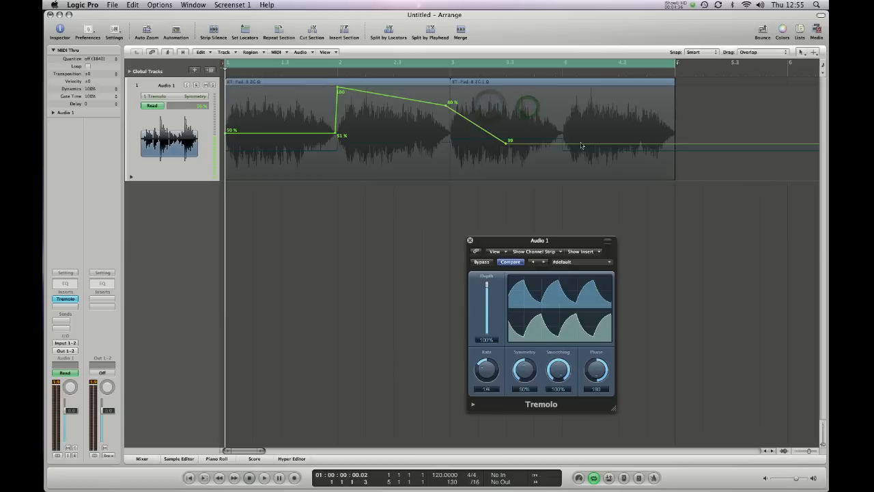
{"action": "left_click_drag", "start_coordinate": [582, 142], "coordinate": [615, 172]}
Play the project from the start to hear the Symmetry automation, and stop after the cycle repeats.
{"action": "key", "text": "0"}
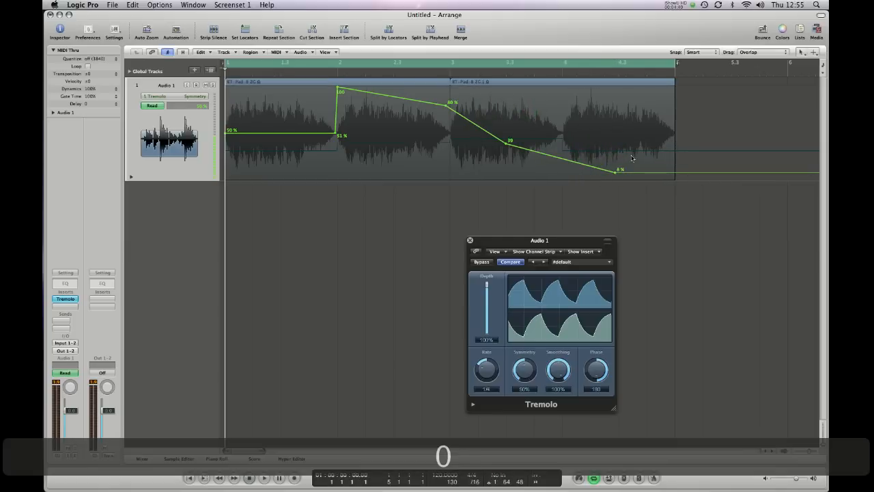
{"action": "key", "text": "KP_Enter"}
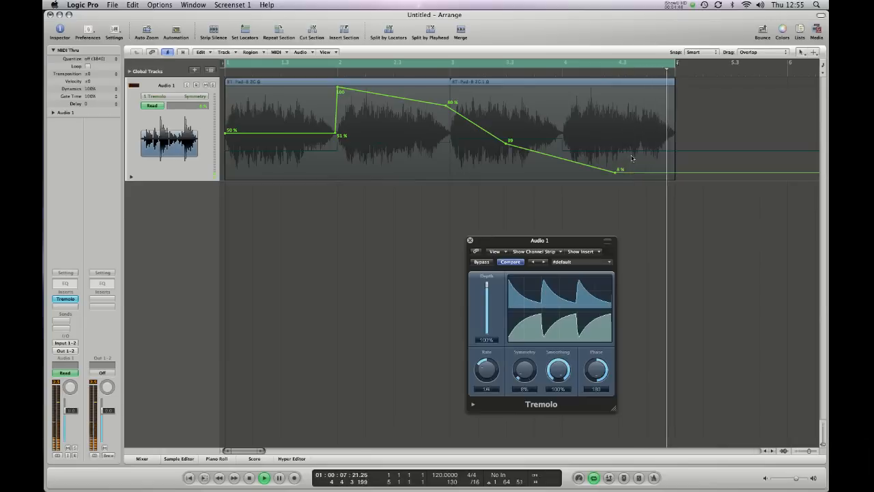
{"action": "key", "text": "0"}
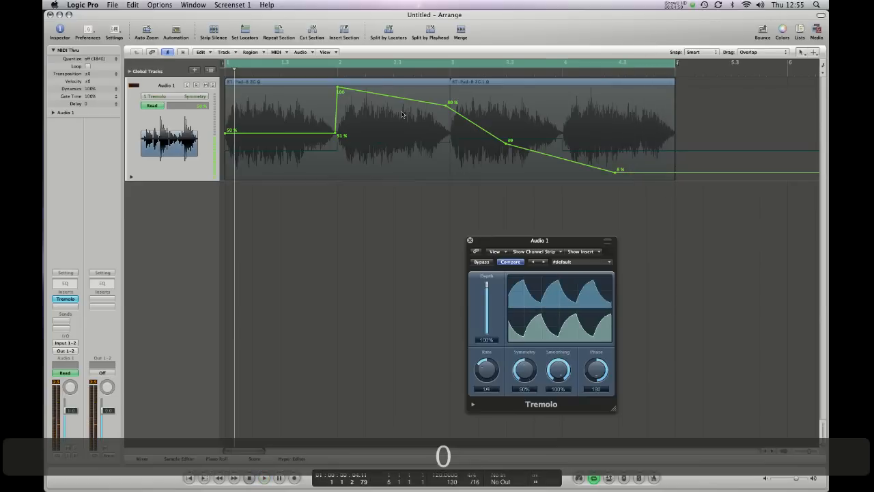
Reveal two extra automation lanes below Audio 1, move the Tremolo window clear of them, and set the lowest lane to Pan.
{"action": "left_click", "coordinate": [131, 179]}
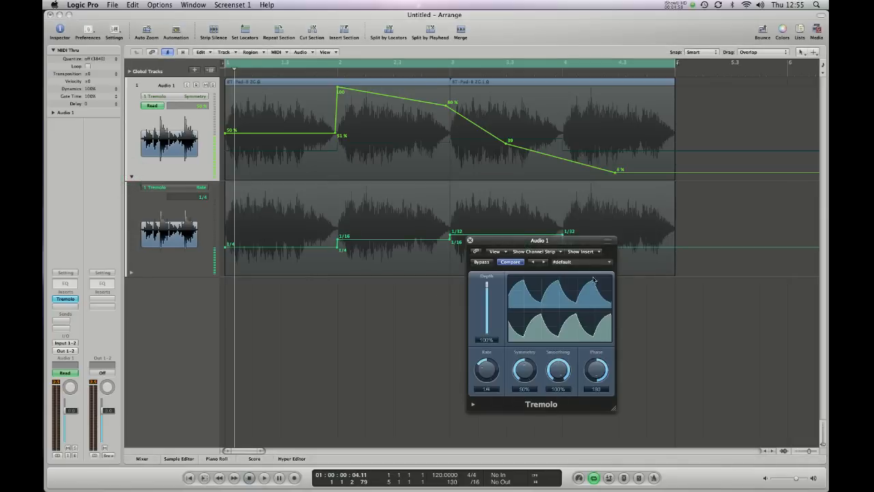
{"action": "left_click_drag", "start_coordinate": [528, 245], "coordinate": [656, 261]}
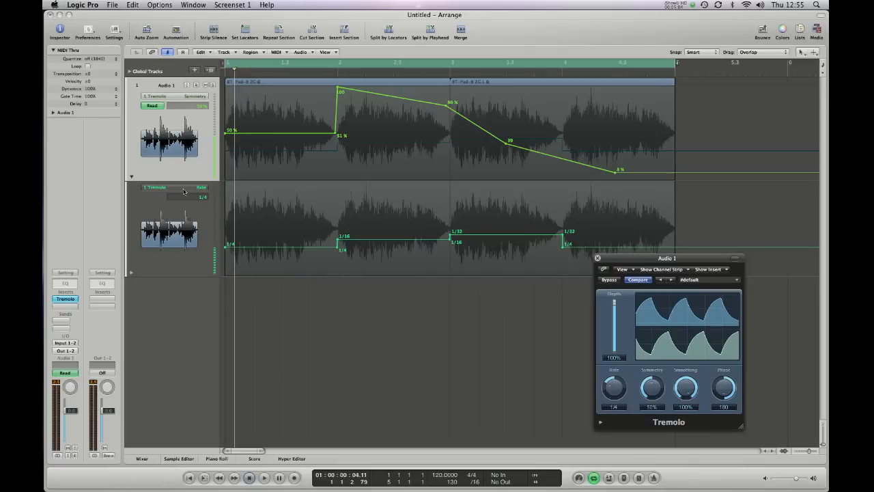
{"action": "left_click", "coordinate": [131, 274]}
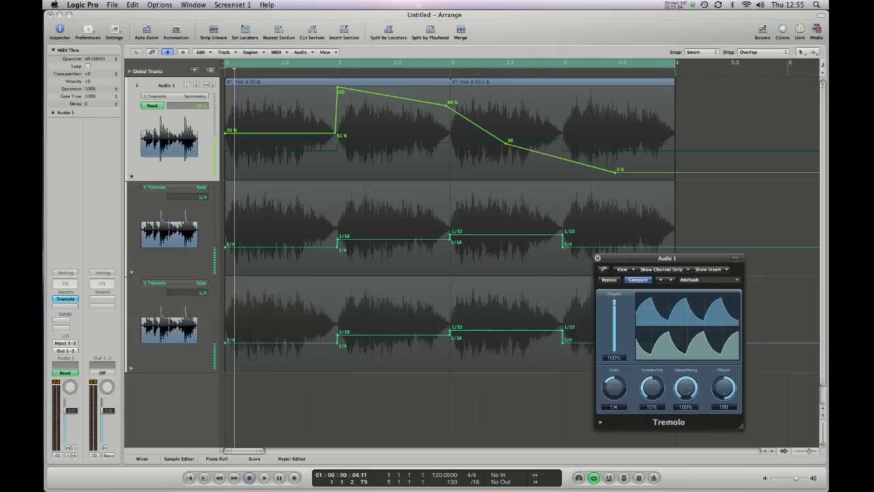
{"action": "left_click", "coordinate": [166, 282]}
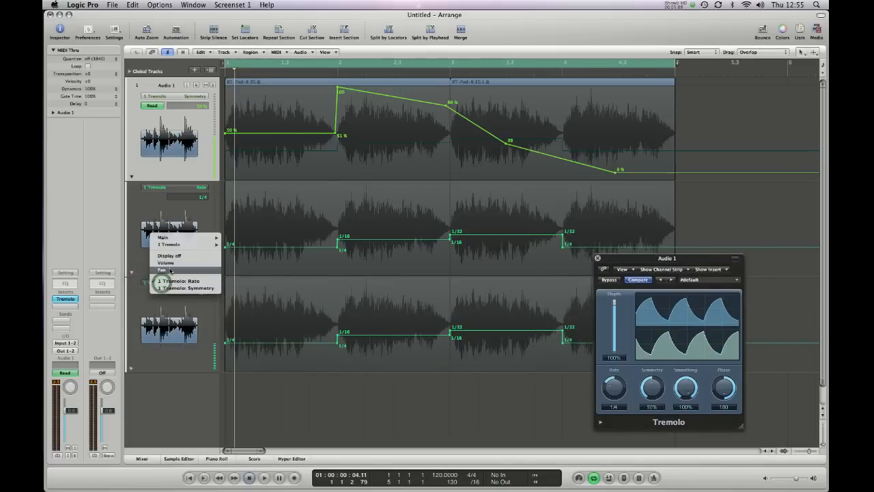
{"action": "left_click", "coordinate": [162, 269]}
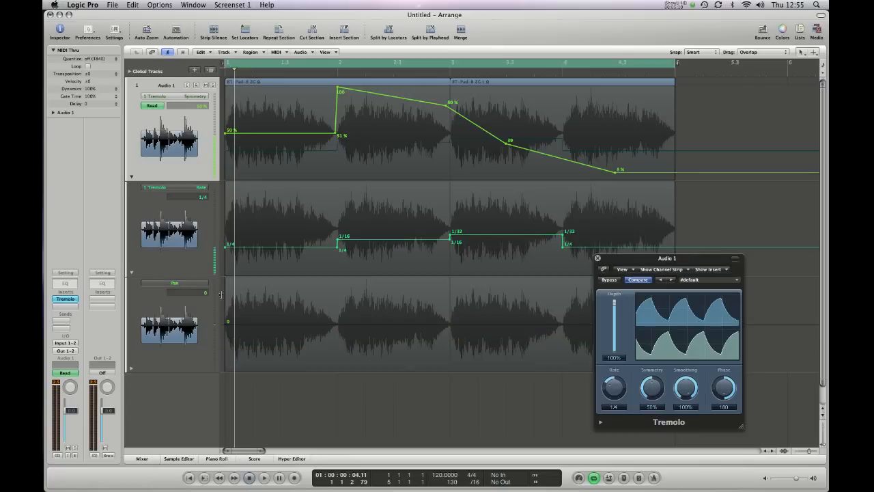
Draw Pan automation on the lowest lane from 0 at the start to -64 at bar 2, +63 at bar 3 and -64 at bar 4.
{"action": "left_click", "coordinate": [251, 326]}
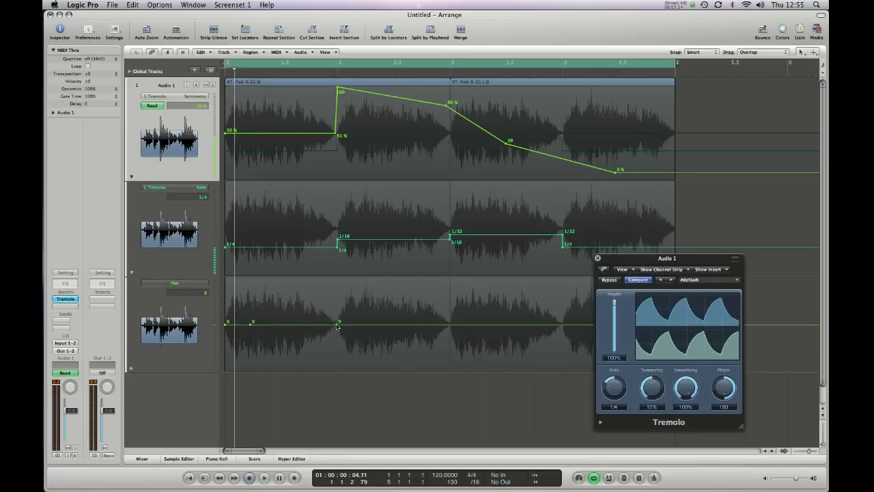
{"action": "left_click_drag", "start_coordinate": [336, 326], "coordinate": [337, 280]}
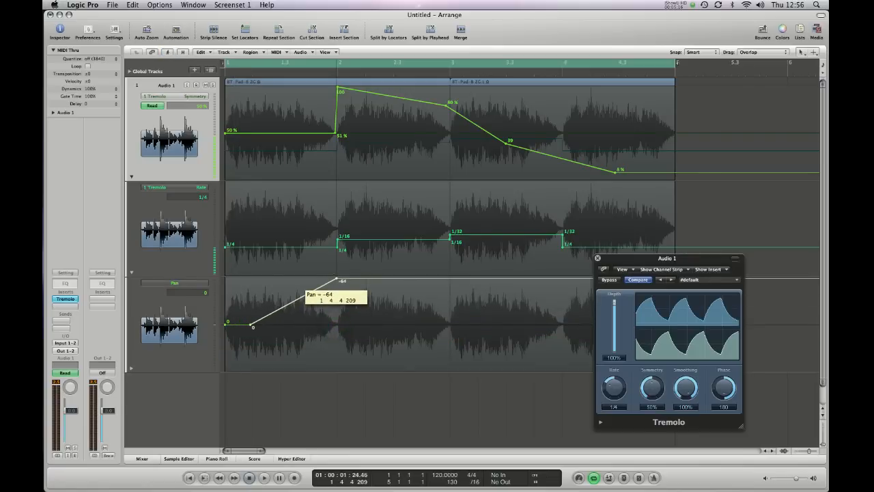
{"action": "key", "text": "space"}
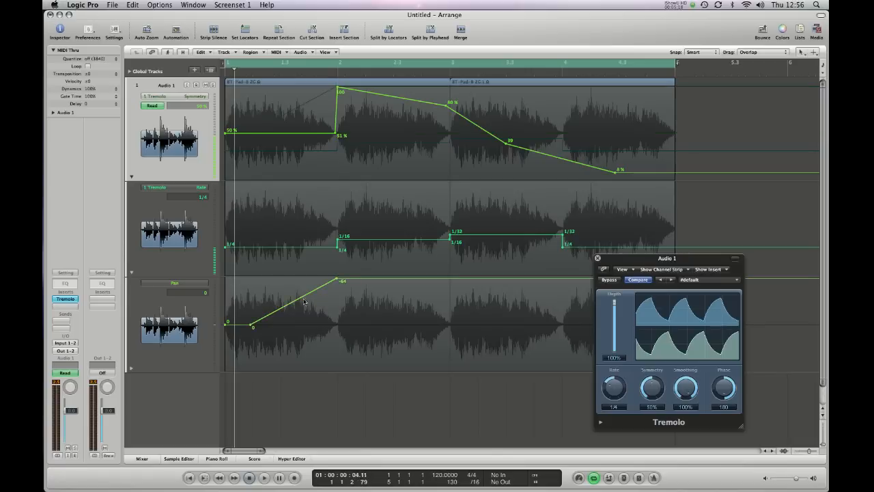
{"action": "left_click_drag", "start_coordinate": [251, 329], "coordinate": [222, 325]}
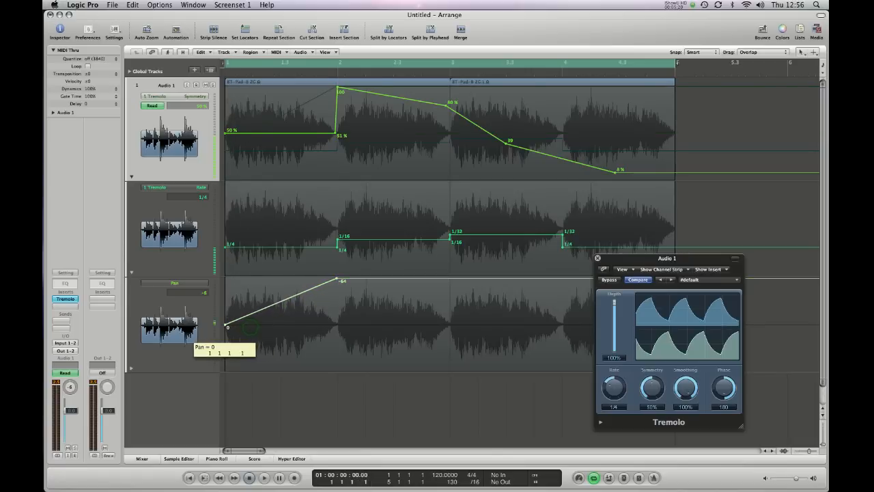
{"action": "left_click_drag", "start_coordinate": [449, 286], "coordinate": [451, 370]}
{"action": "mouse_move", "coordinate": [564, 291]}
{"action": "left_mouse_down"}
{"action": "mouse_move", "coordinate": [531, 280]}
{"action": "mouse_move", "coordinate": [564, 280]}
{"action": "left_mouse_up"}
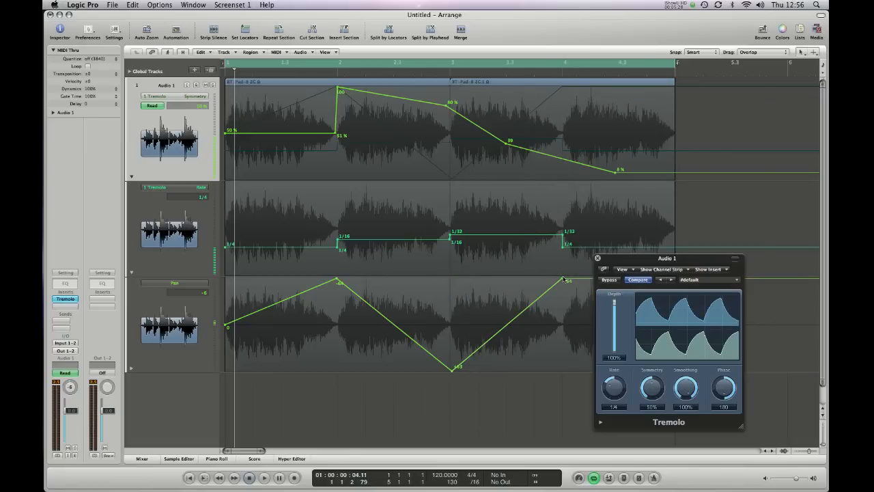
Play the cycle twice from the start to hear the Pan automation, stopping after each pass.
{"action": "key", "text": "0"}
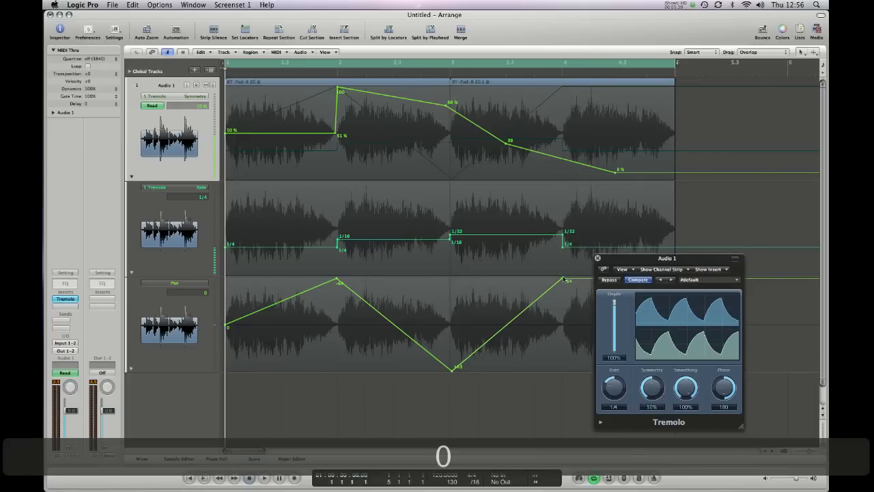
{"action": "key", "text": "KP_Enter"}
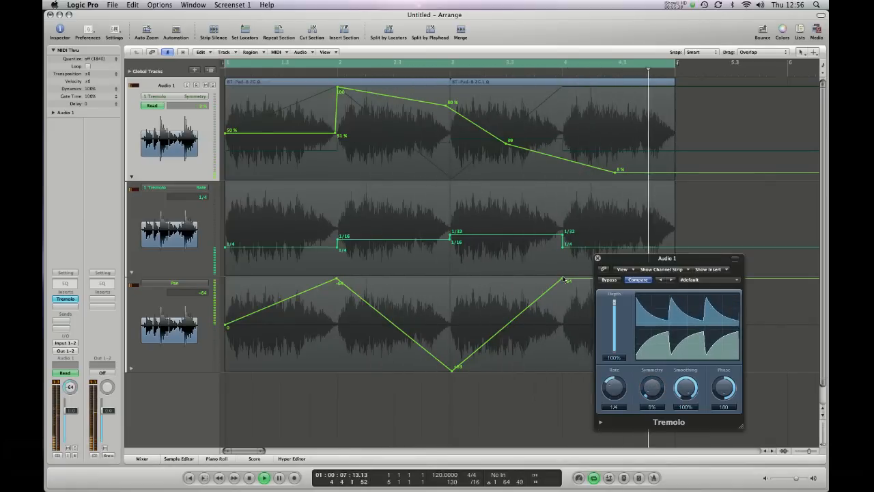
{"action": "key", "text": "0"}
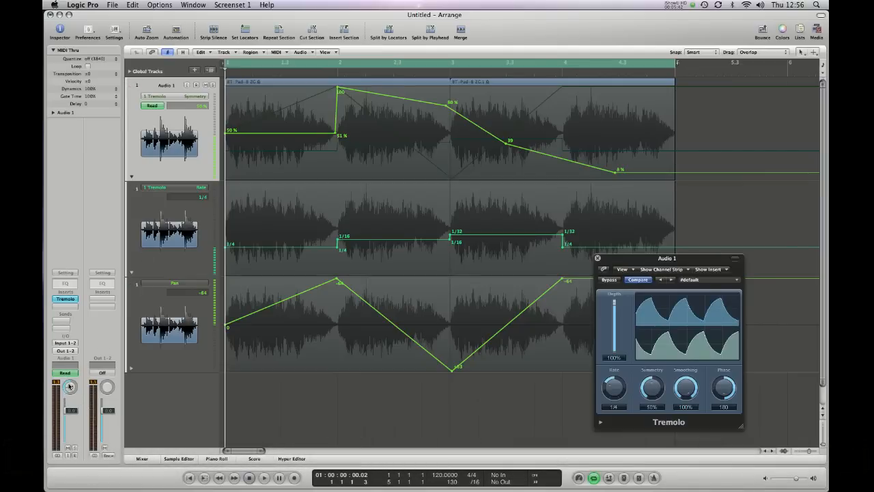
{"action": "key", "text": "space"}
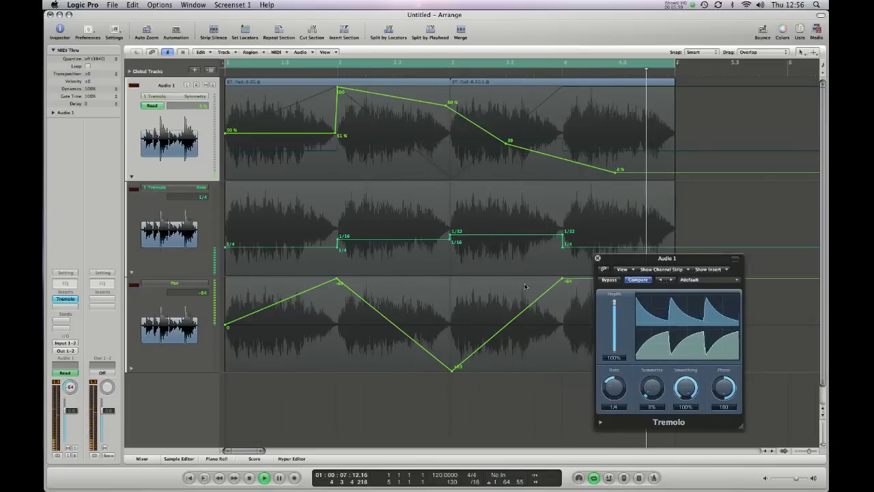
{"action": "key", "text": "space"}
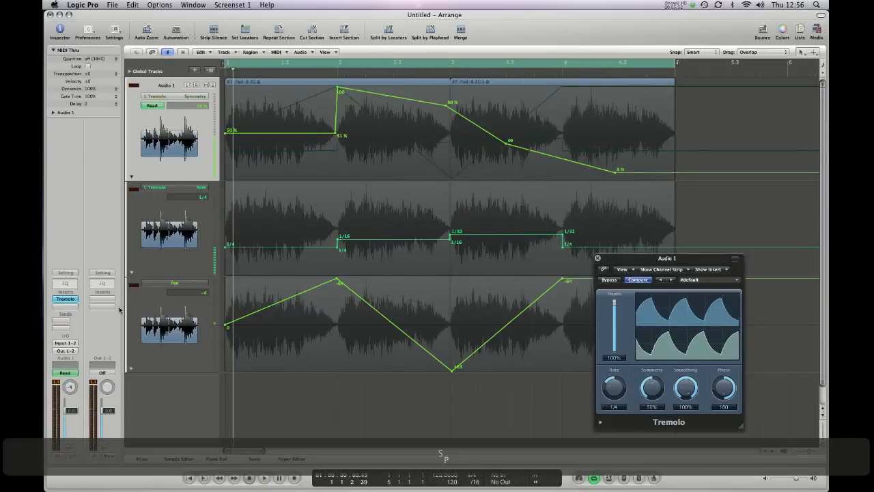
Insert a Tape Delay in the second insert slot of Audio 1 and move its window above the Tremolo controls.
{"action": "left_click", "coordinate": [63, 300]}
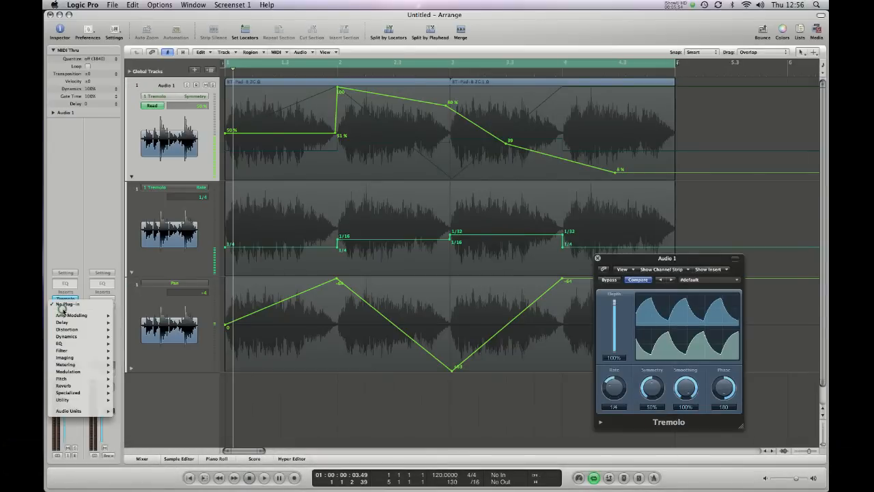
{"action": "mouse_move", "coordinate": [75, 322]}
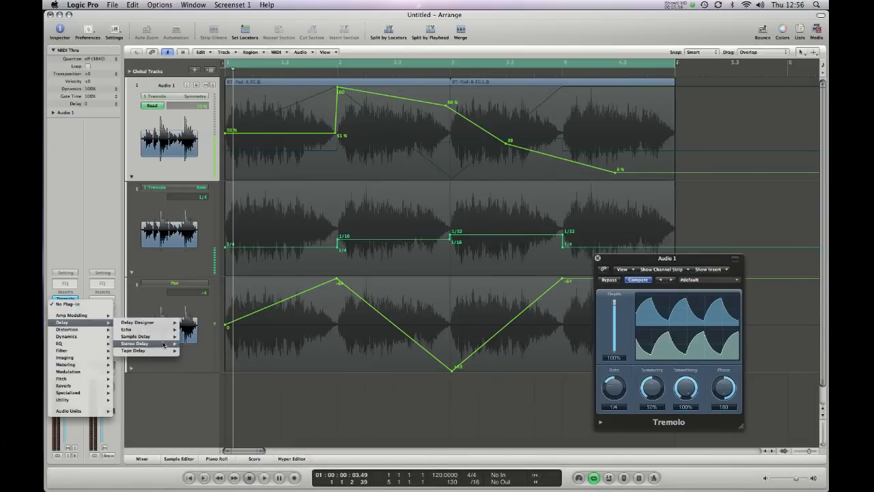
{"action": "mouse_move", "coordinate": [167, 350]}
{"action": "left_click", "coordinate": [200, 354]}
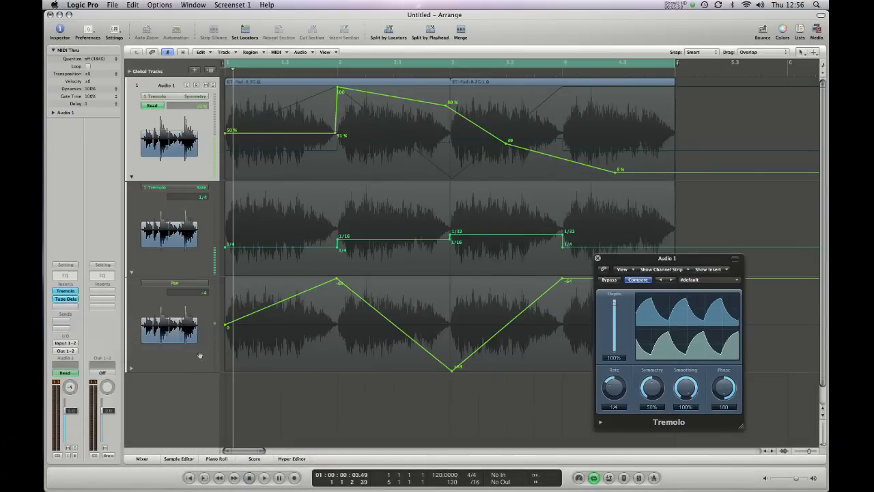
{"action": "left_click_drag", "start_coordinate": [193, 44], "coordinate": [650, 164]}
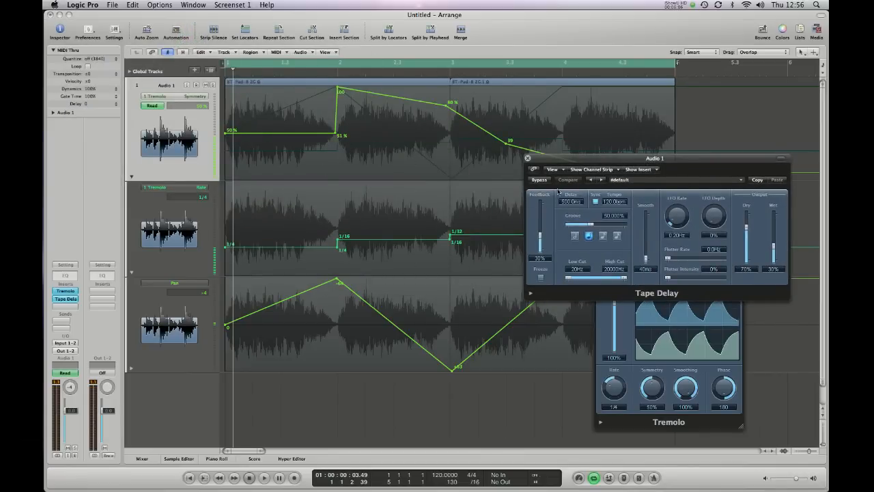
Play from the start while setting the Tape Delay's Dry output to 47% and Wet to about 78%, and return to the start.
{"action": "key", "text": "KP_0"}
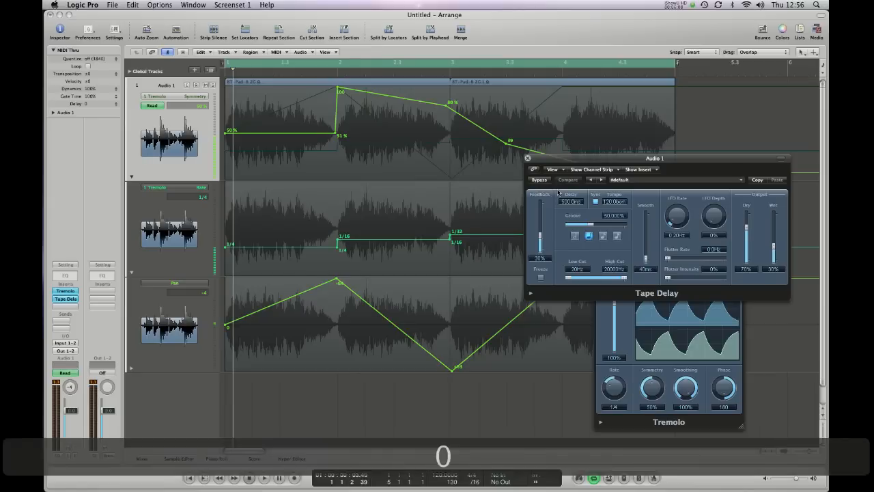
{"action": "key", "text": "space"}
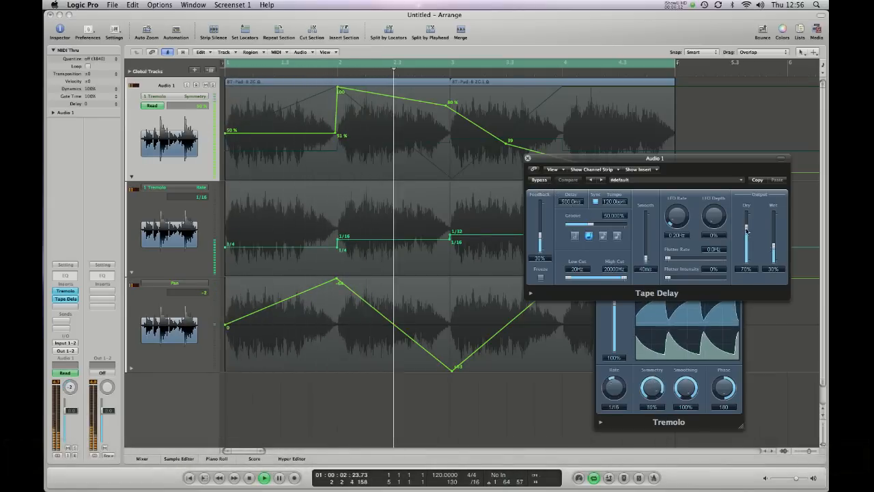
{"action": "left_click_drag", "start_coordinate": [746, 228], "coordinate": [774, 222]}
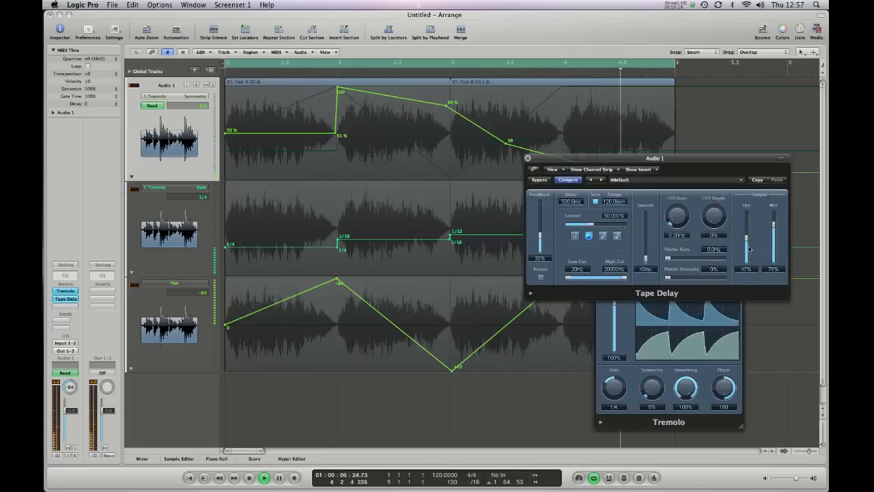
{"action": "key", "text": "0"}
{"action": "key", "text": "0"}
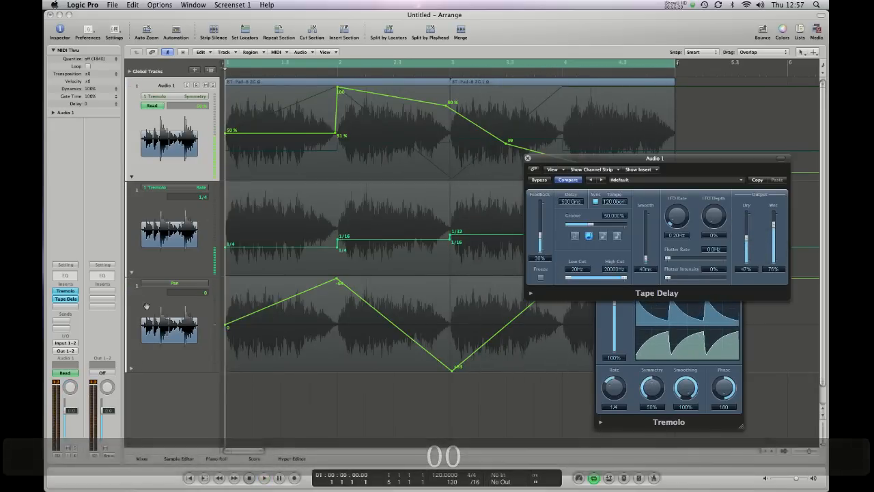
Reduce the track height, reveal a fourth automation lane below Pan, and set it to Insert #2 Bypass.
{"action": "key", "text": "ctrl+Page_Up"}
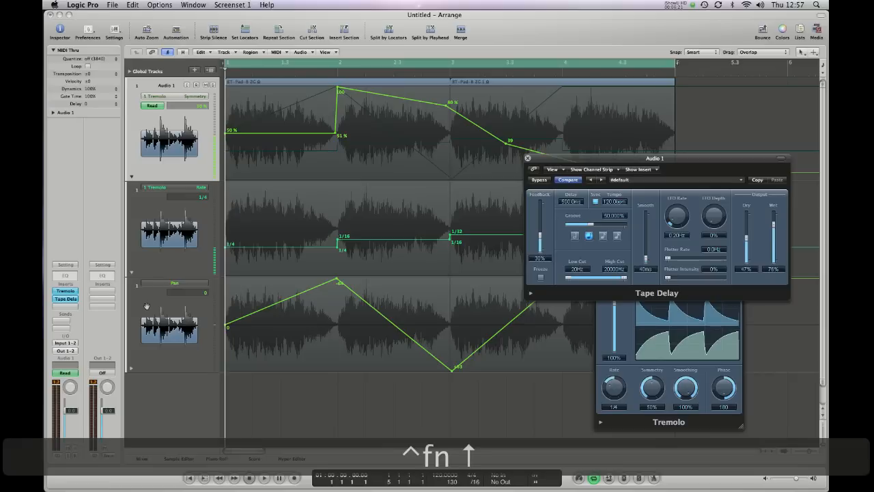
{"action": "left_click", "coordinate": [217, 401]}
{"action": "key", "text": "ctrl+Up"}
{"action": "key", "text": "ctrl+Up"}
{"action": "key", "text": "ctrl+Up"}
{"action": "key", "text": "ctrl+Up"}
{"action": "key", "text": "ctrl+Up"}
{"action": "key", "text": "ctrl+Up"}
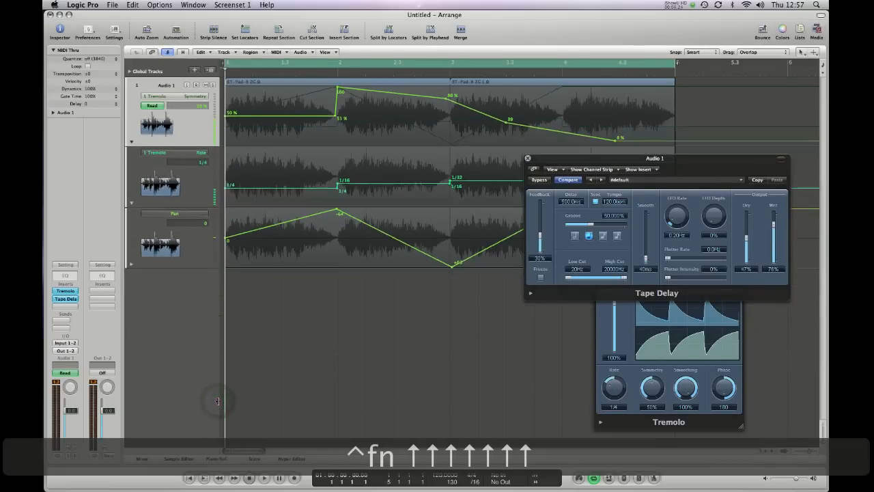
{"action": "left_click", "coordinate": [131, 250]}
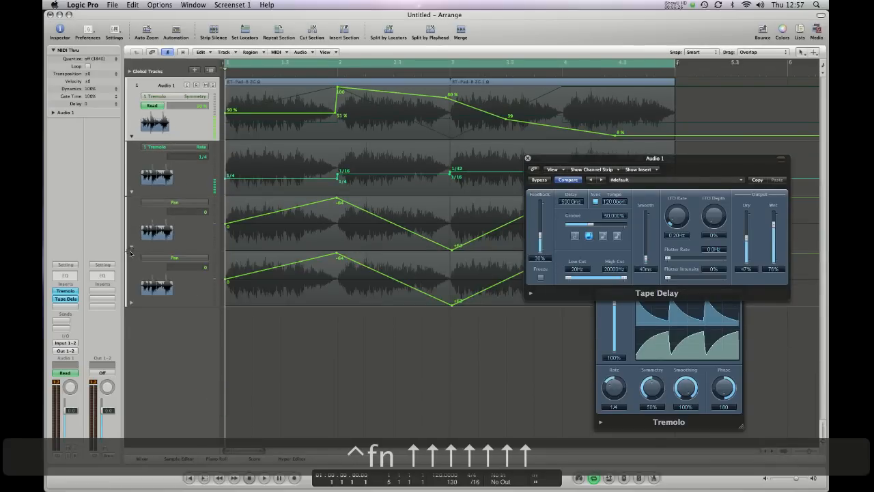
{"action": "left_click", "coordinate": [168, 257]}
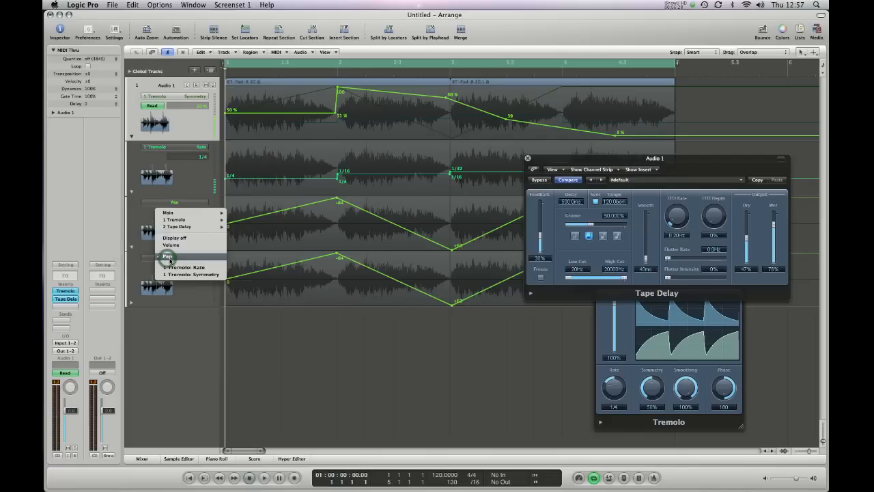
{"action": "mouse_move", "coordinate": [190, 220]}
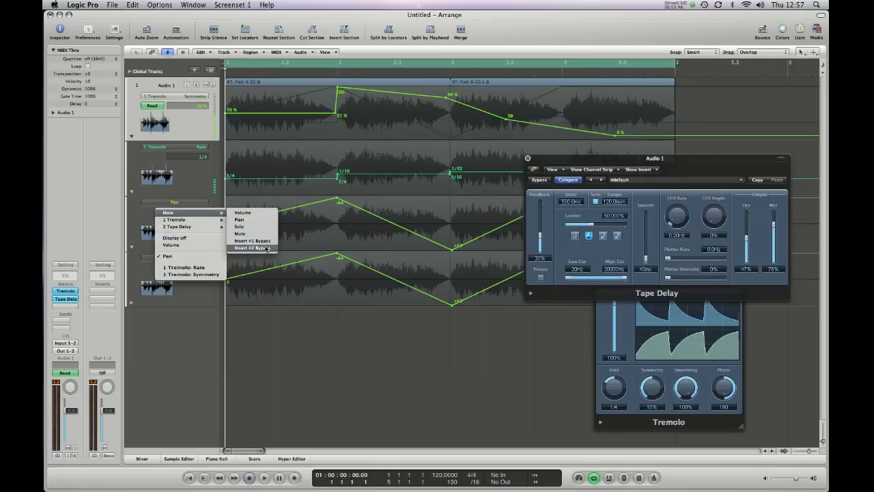
{"action": "left_click", "coordinate": [266, 248]}
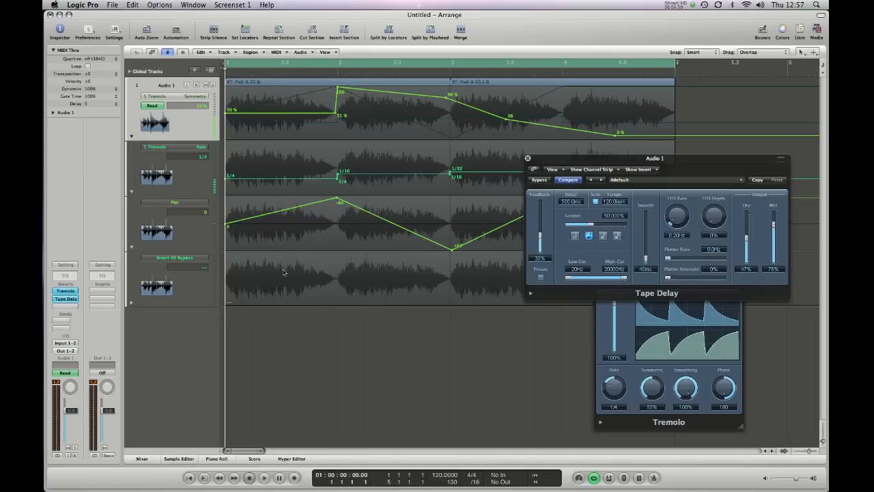
Automate Insert #2 Bypass to keep Tape Delay bypassed until bar 3 and active from there, and play the result from the start.
{"action": "left_click", "coordinate": [226, 306]}
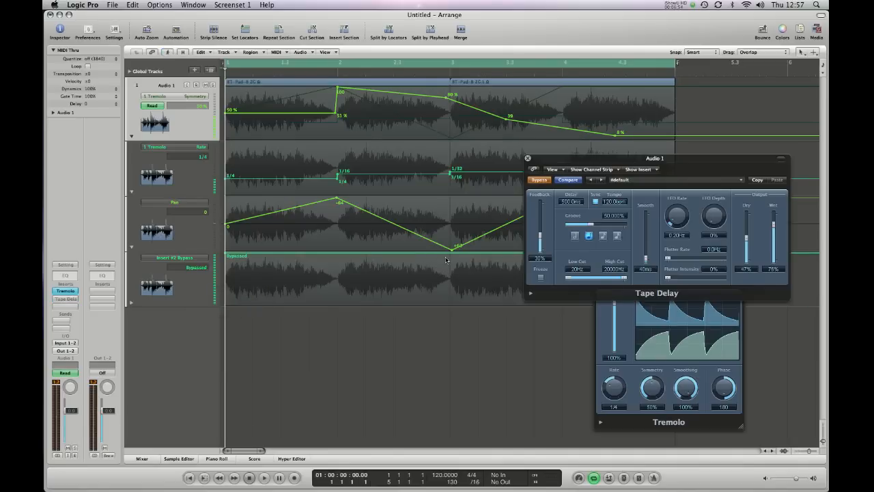
{"action": "left_click_drag", "start_coordinate": [449, 259], "coordinate": [450, 322]}
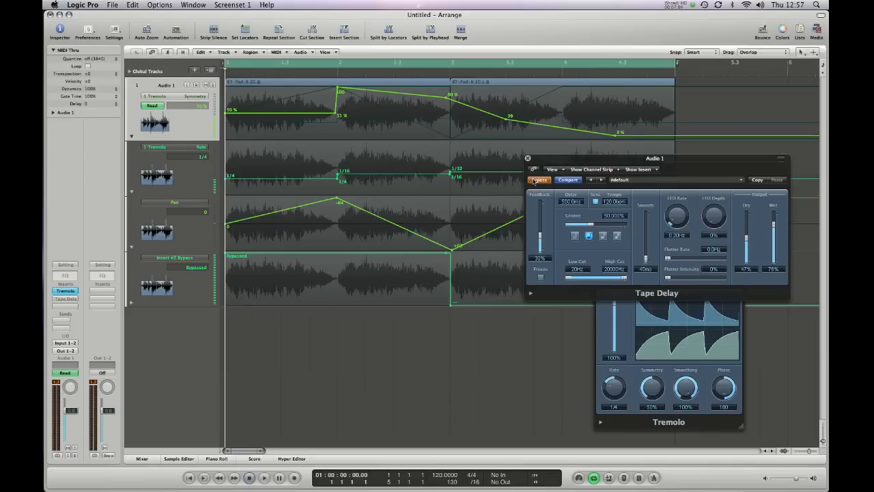
{"action": "key", "text": "KP_Enter"}
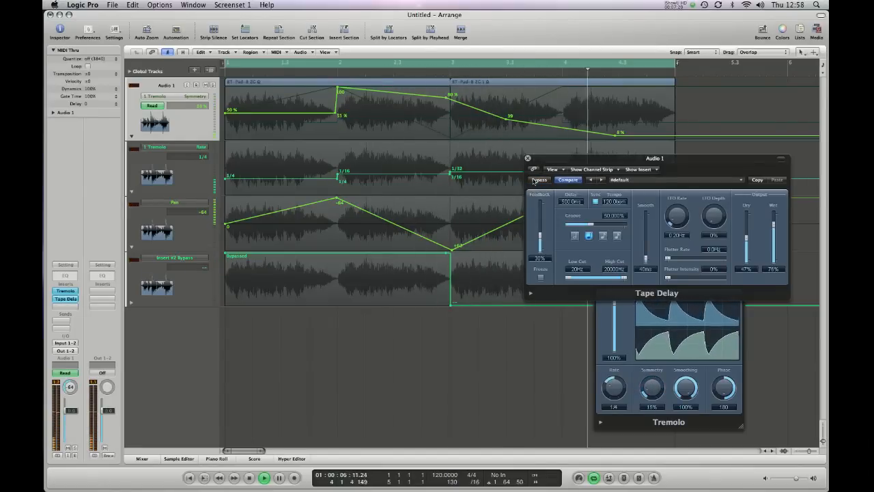
{"action": "key", "text": "0"}
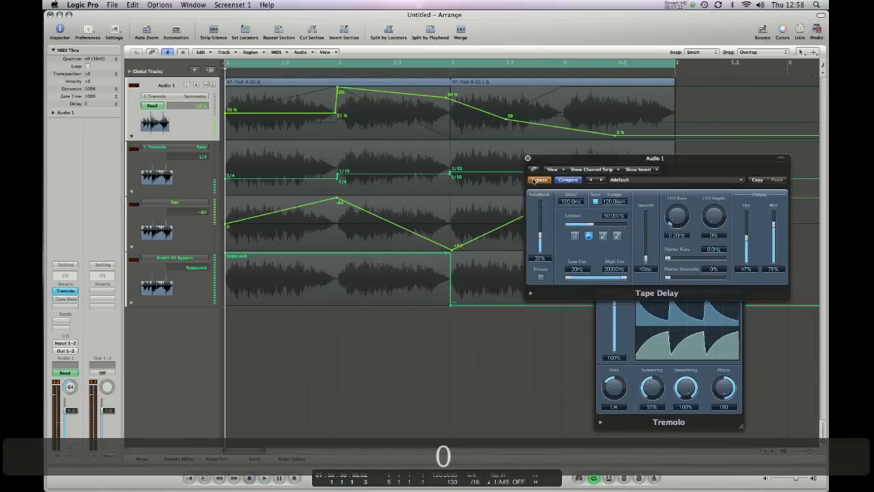
Close the Tape Delay and Tremolo windows and return the playhead to the start of the project.
{"action": "left_click", "coordinate": [527, 158]}
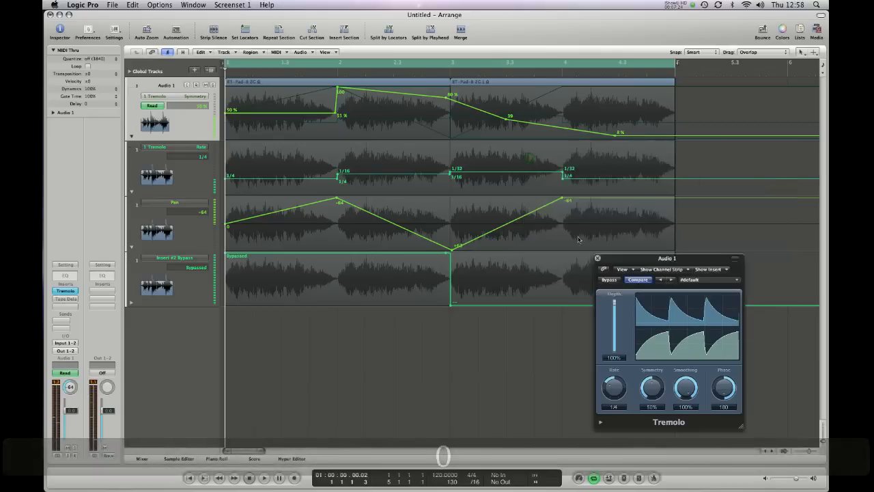
{"action": "left_click", "coordinate": [598, 258]}
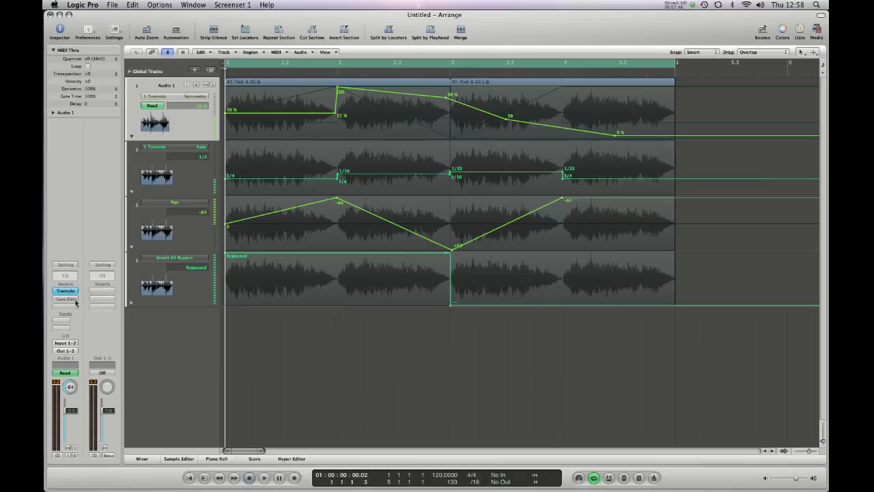
{"action": "left_click", "coordinate": [386, 340]}
{"action": "key", "text": "0"}
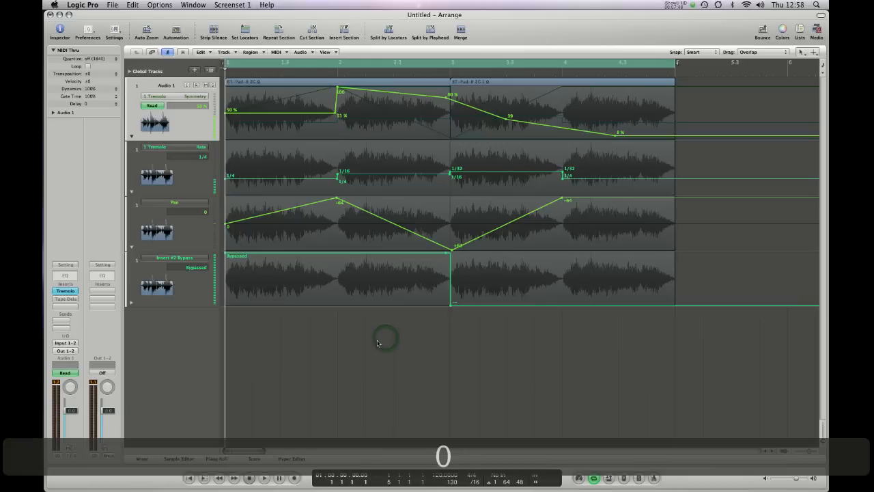
{"action": "left_click", "coordinate": [675, 4]}
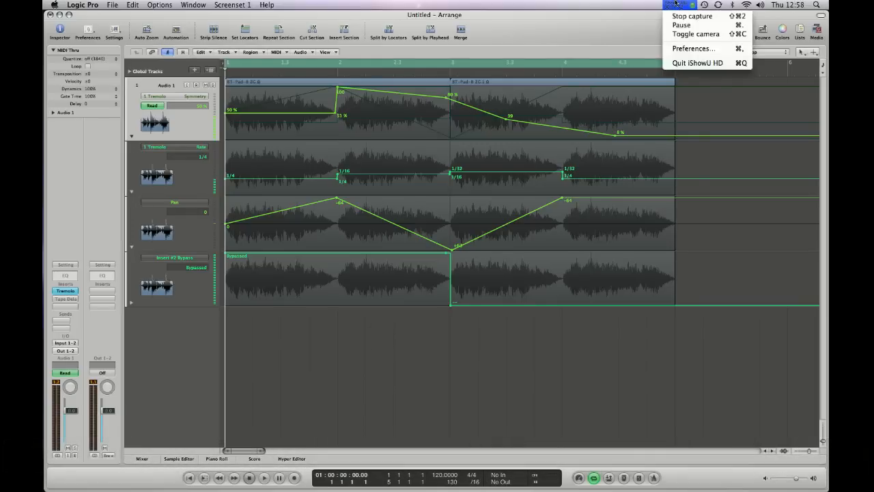